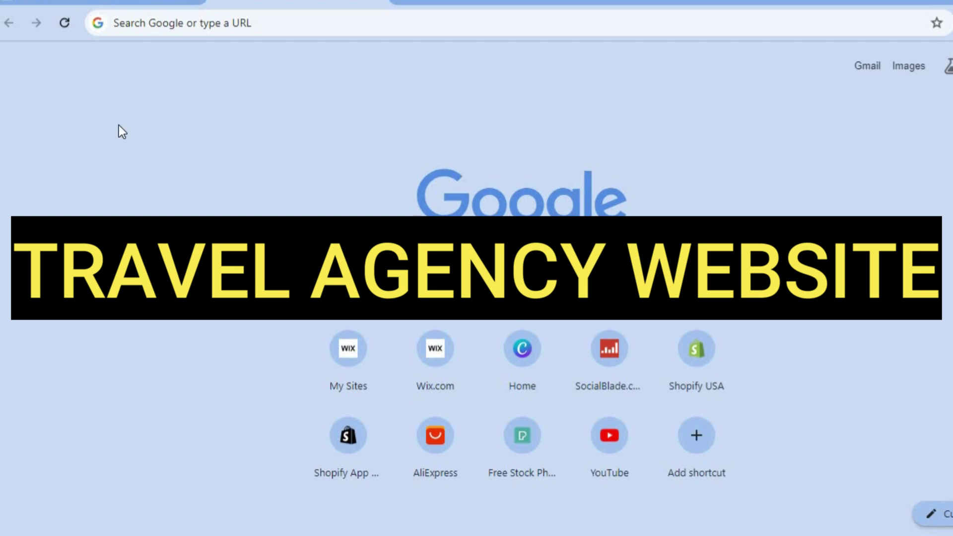
# Start a new Wix site on the standard Wix Editor and choose to set it up without AI.
pyautogui.click(106, 3)
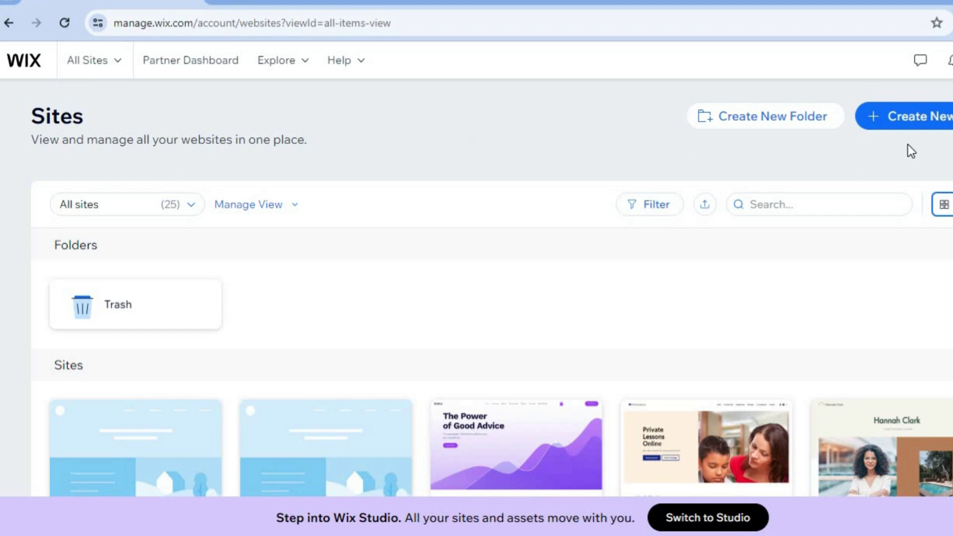
pyautogui.click(914, 127)
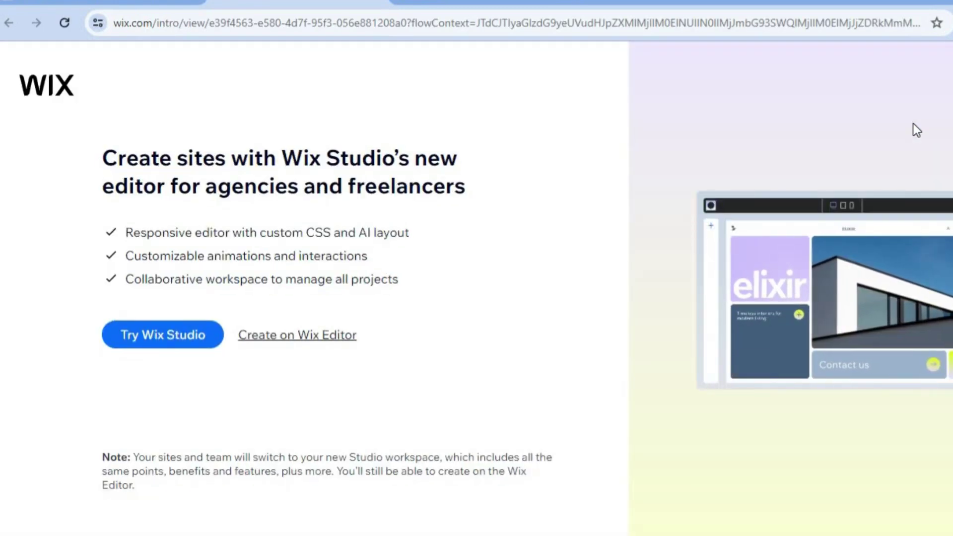
pyautogui.click(301, 342)
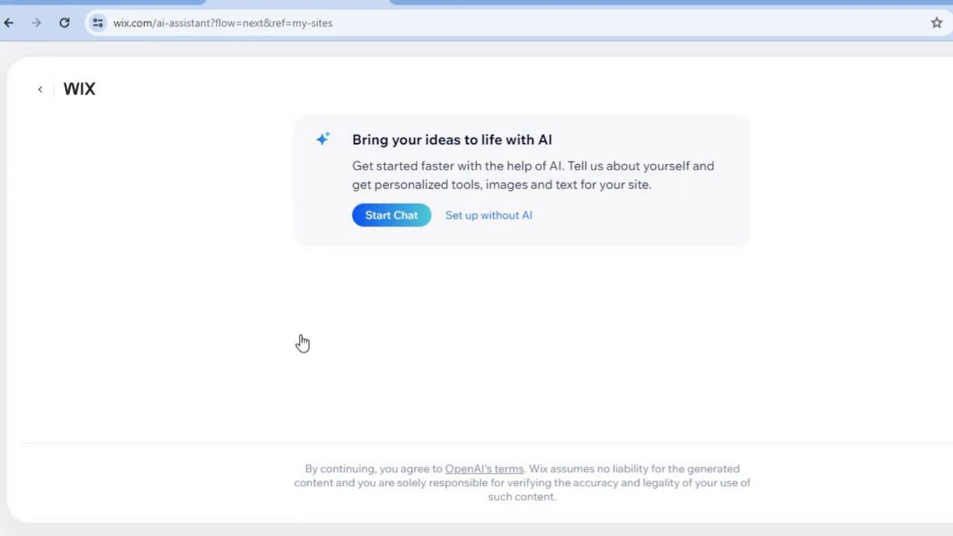
pyautogui.click(495, 224)
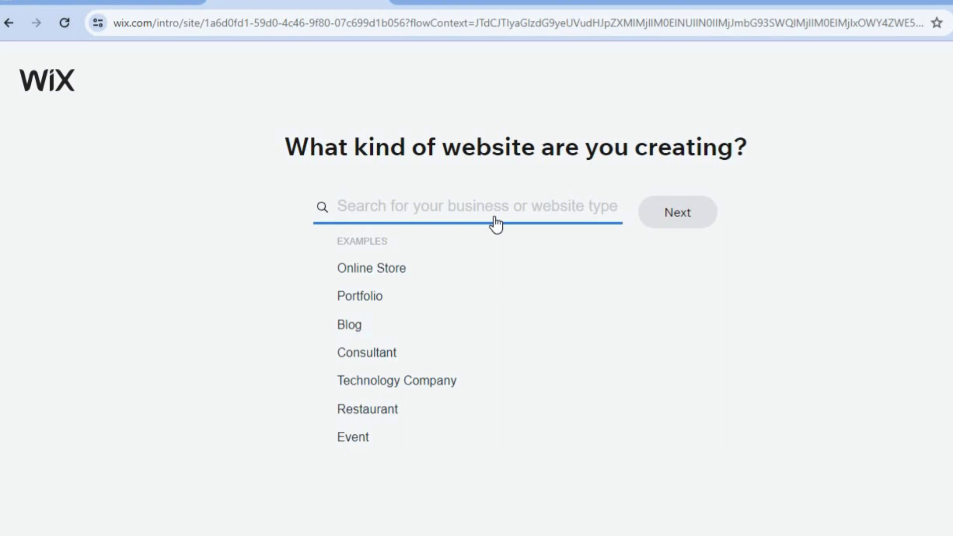
# Set the kind of website to Travel Agency and continue to the business setup.
pyautogui.write('T')
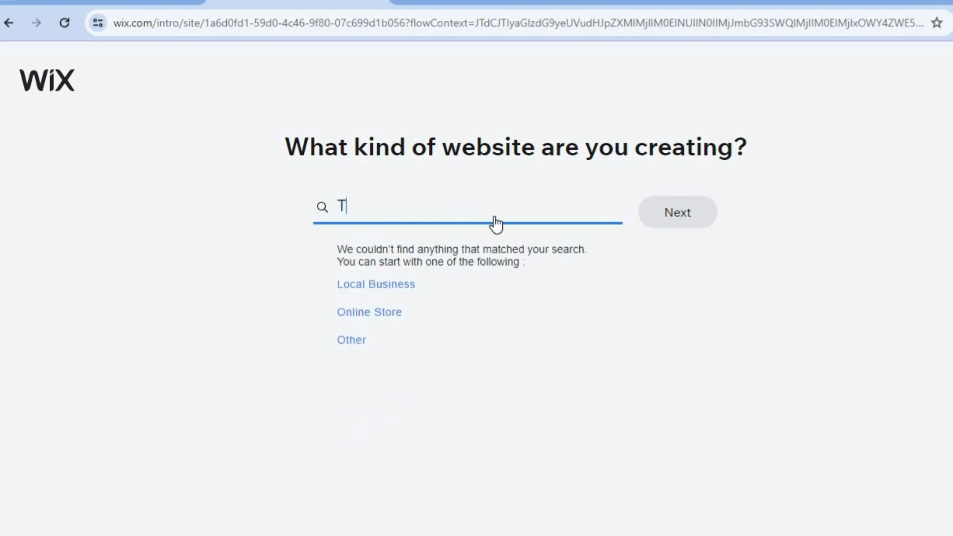
pyautogui.write('RAVE')
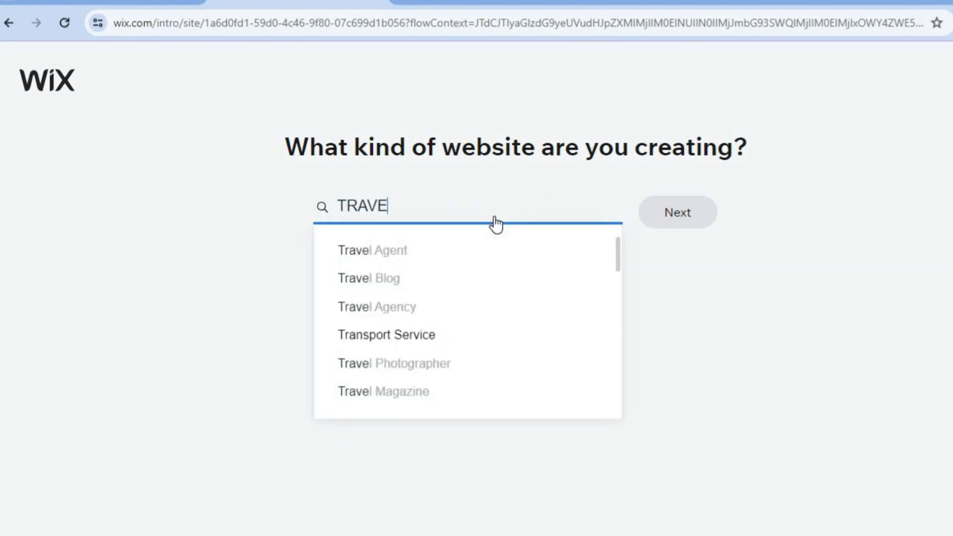
pyautogui.write('L')
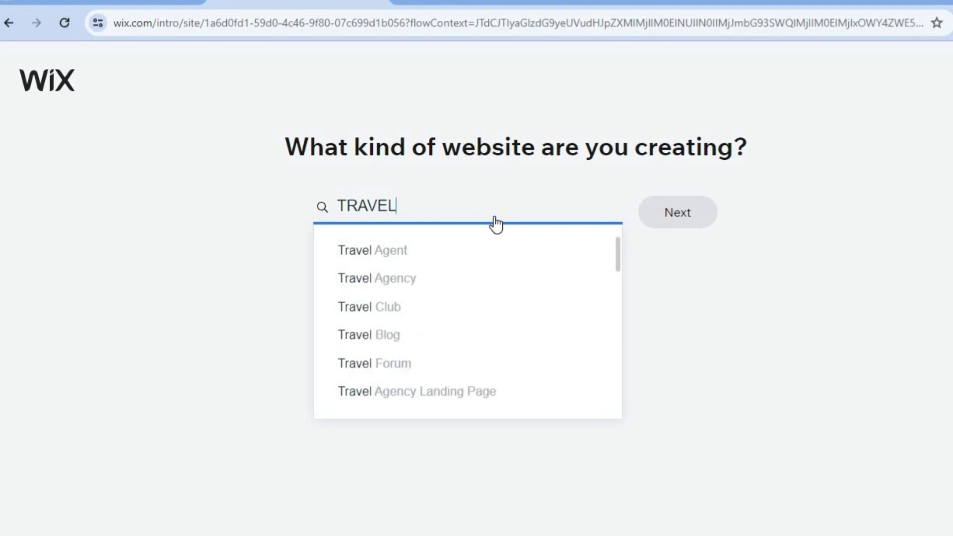
pyautogui.click(445, 277)
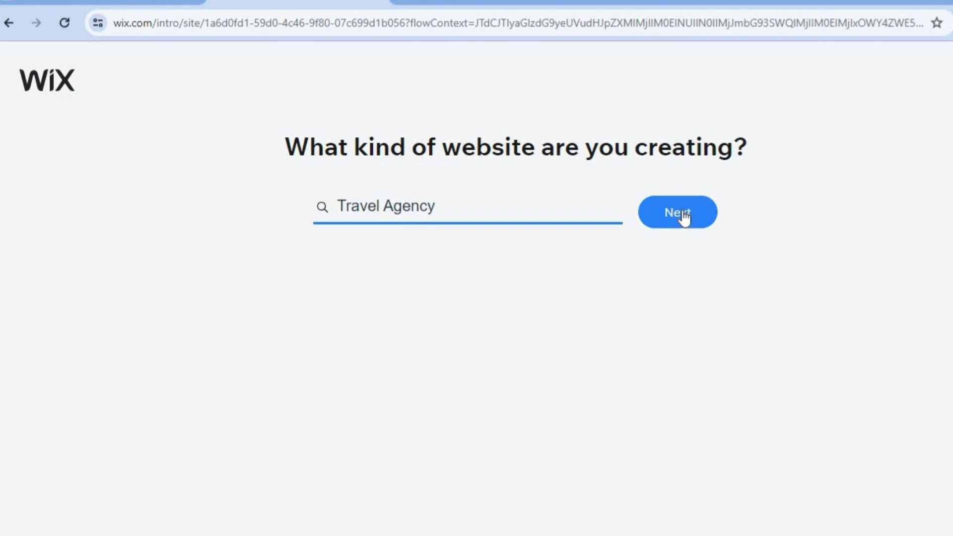
pyautogui.click(682, 211)
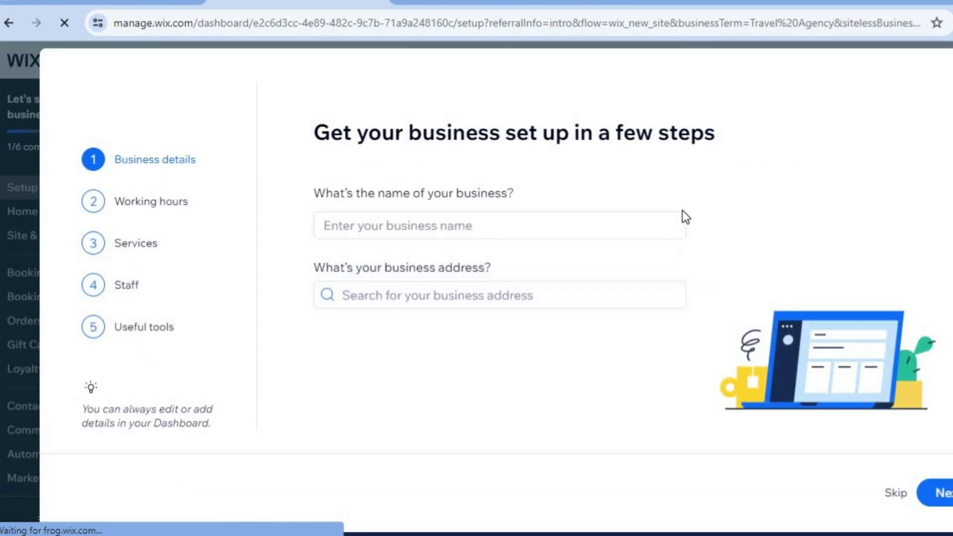
# Enter TRAVEL TEST as the business name, leave the address empty and continue to the working hours.
pyautogui.click(511, 226)
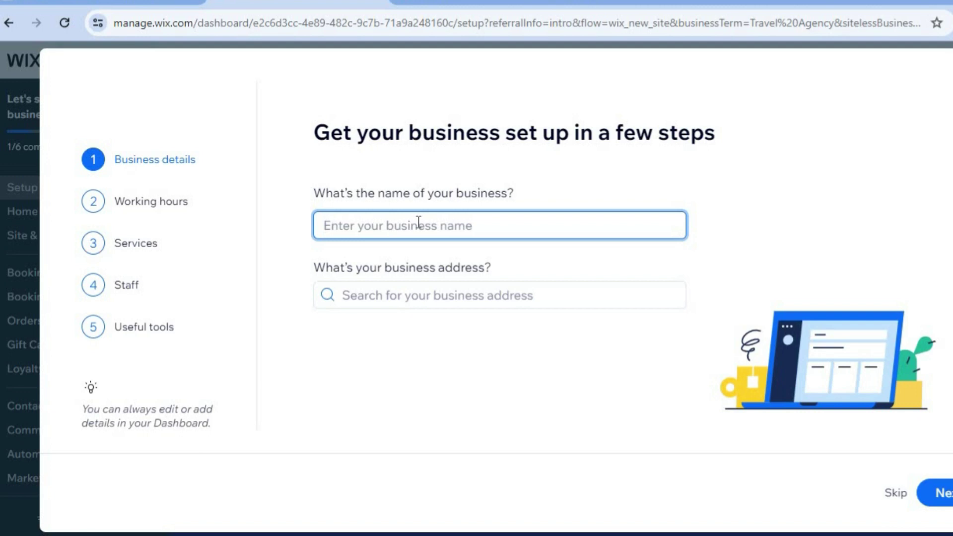
pyautogui.write('TR')
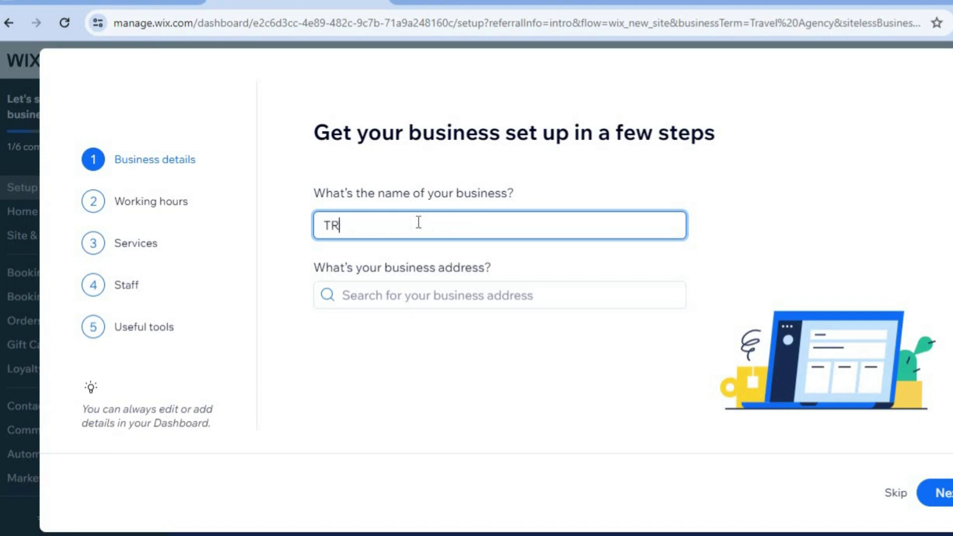
pyautogui.write('AVEL TEST')
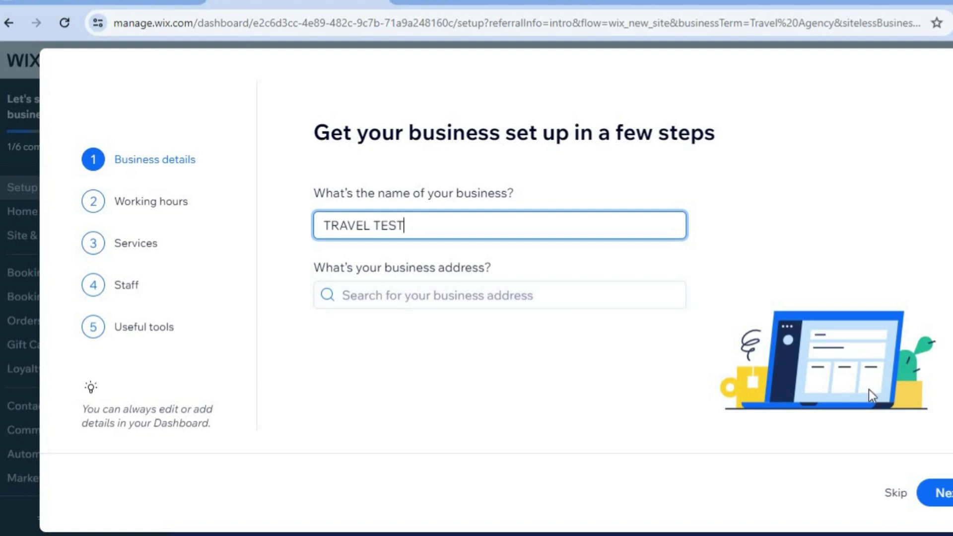
pyautogui.click(945, 503)
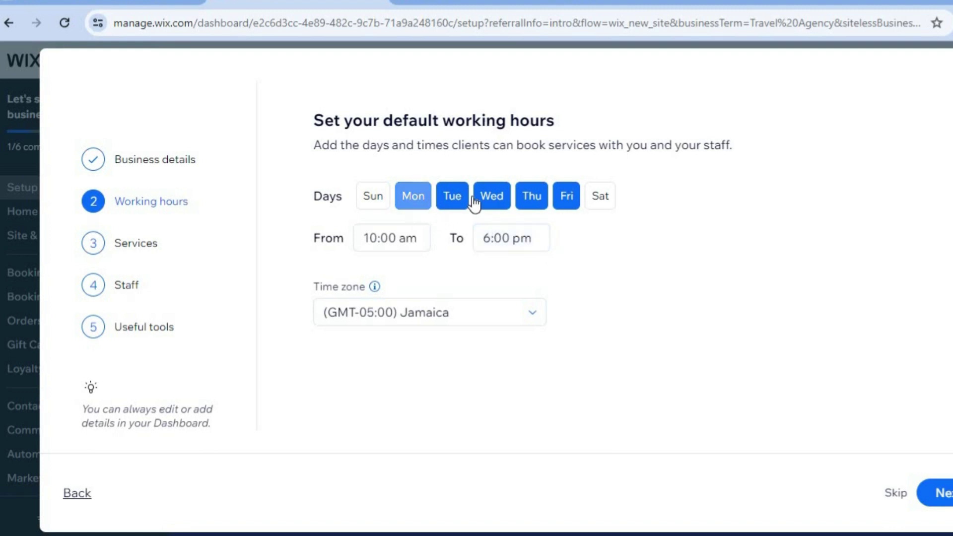
# Set the default working hours from 8:00 am to 2:00 pm and continue to the services.
pyautogui.click(425, 237)
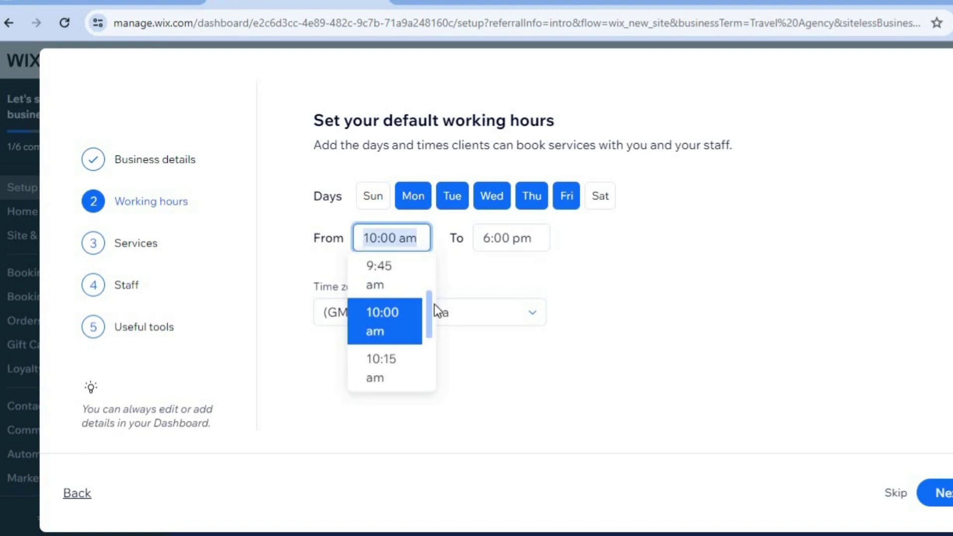
pyautogui.moveTo(430, 305); pyautogui.dragTo(430, 299)
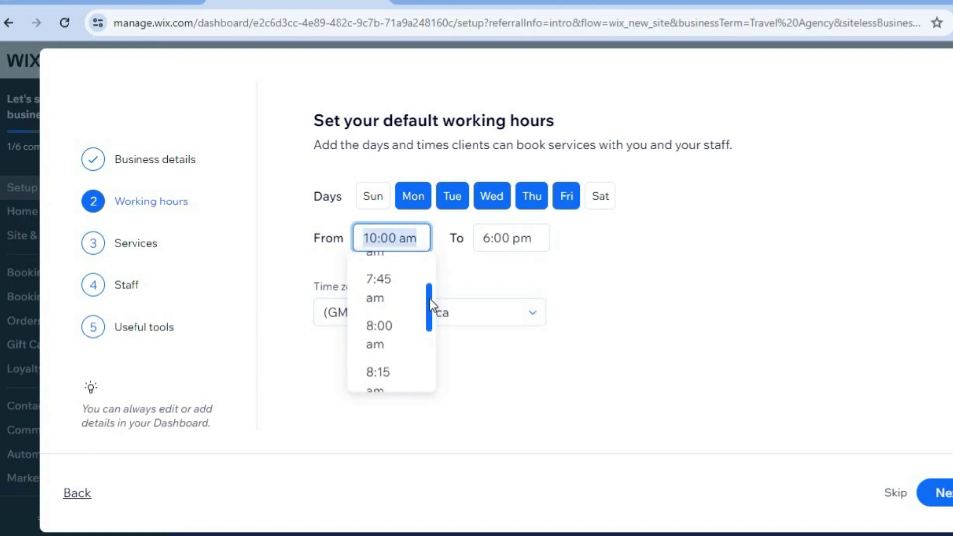
pyautogui.click(408, 323)
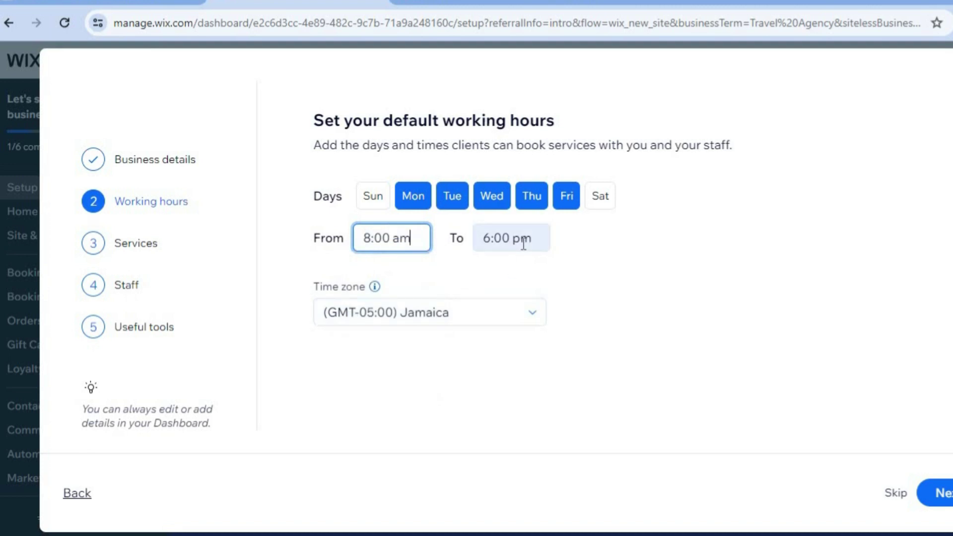
pyautogui.click(524, 243)
pyautogui.moveTo(550, 327); pyautogui.dragTo(550, 313)
pyautogui.click(513, 352)
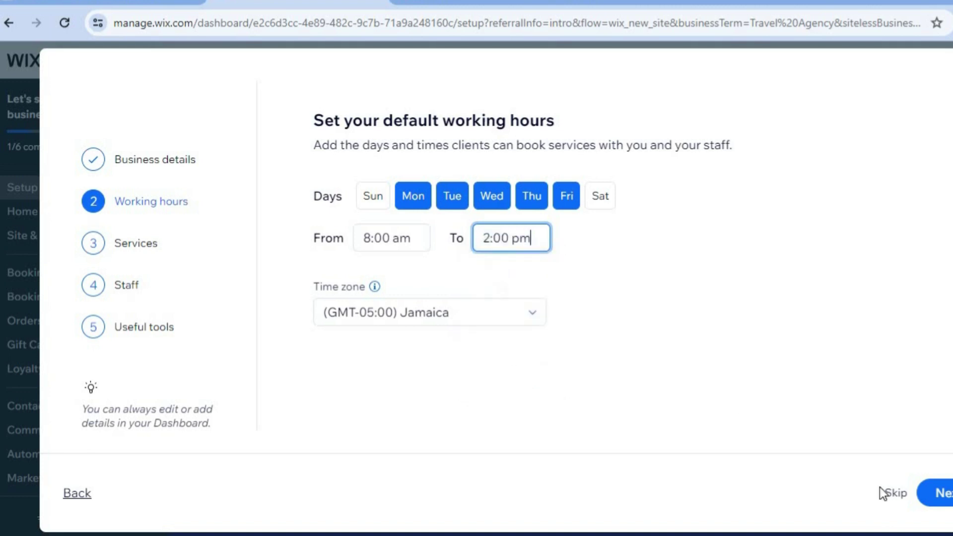
pyautogui.click(942, 492)
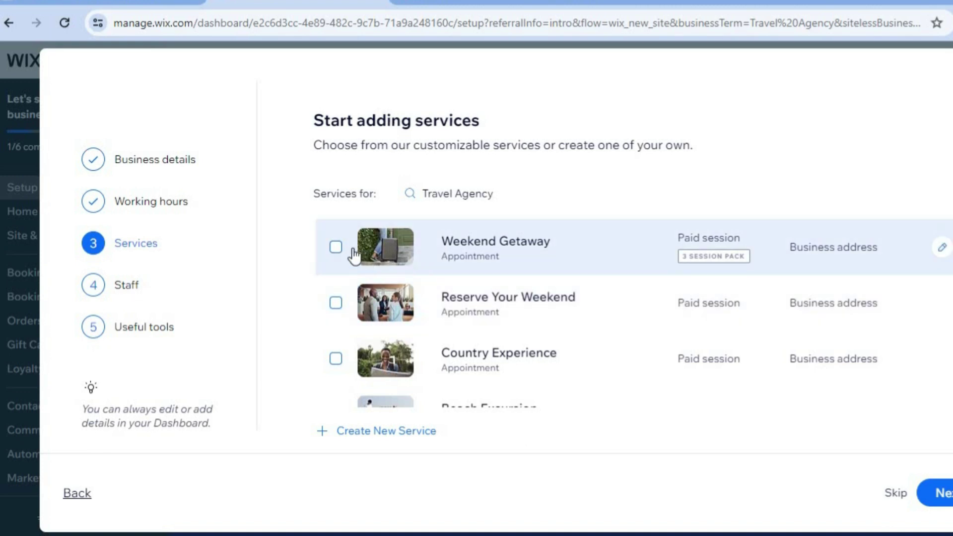
# Select the Weekend Getaway, Reserve Your Weekend, Country Experience, Airport Shuttle Pickup and Free Packing Estimate services and continue to the staff setup.
pyautogui.click(336, 248)
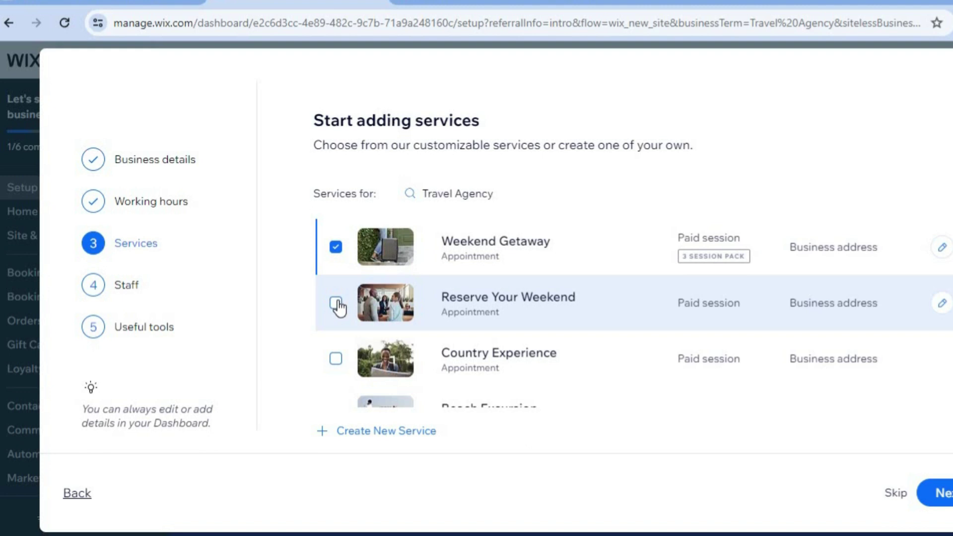
pyautogui.click(336, 302)
pyautogui.click(336, 359)
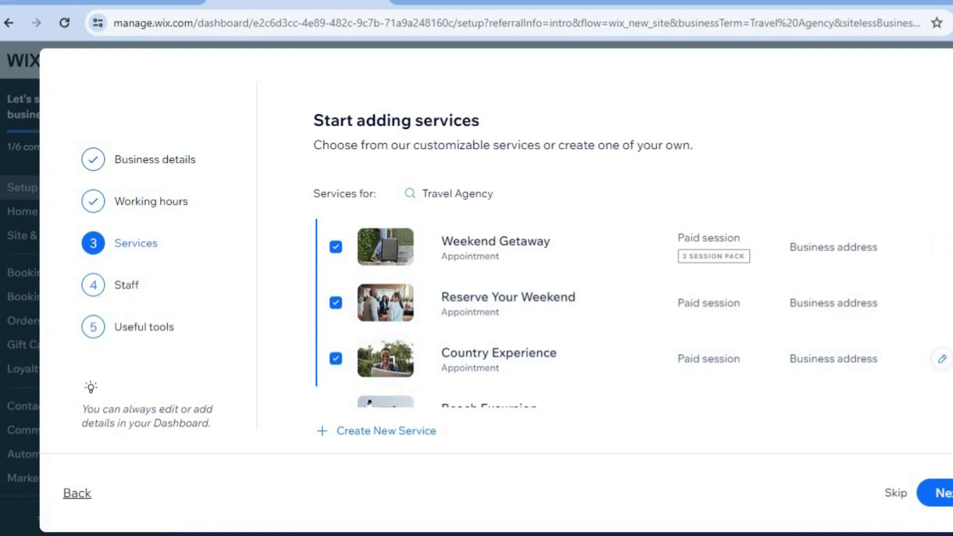
pyautogui.scroll(-4, 914, 332)
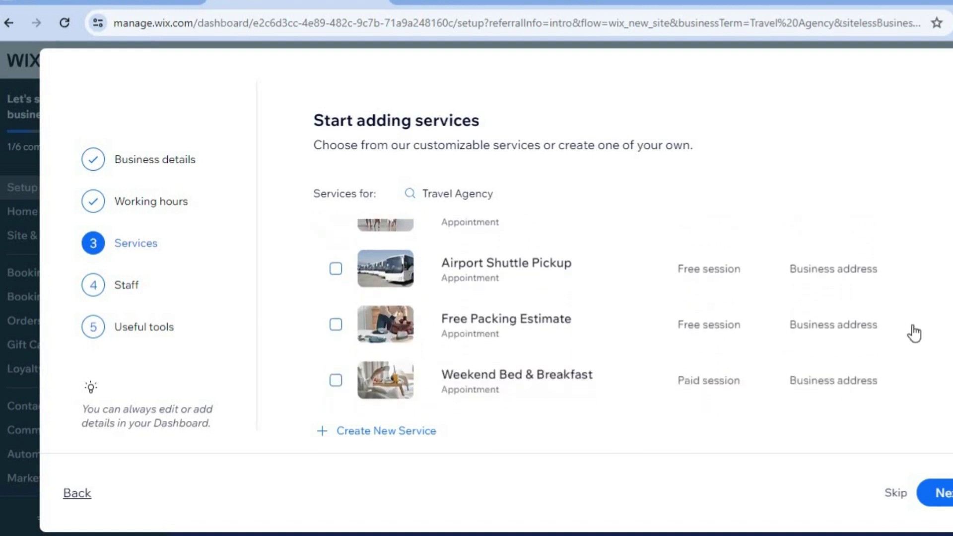
pyautogui.click(336, 268)
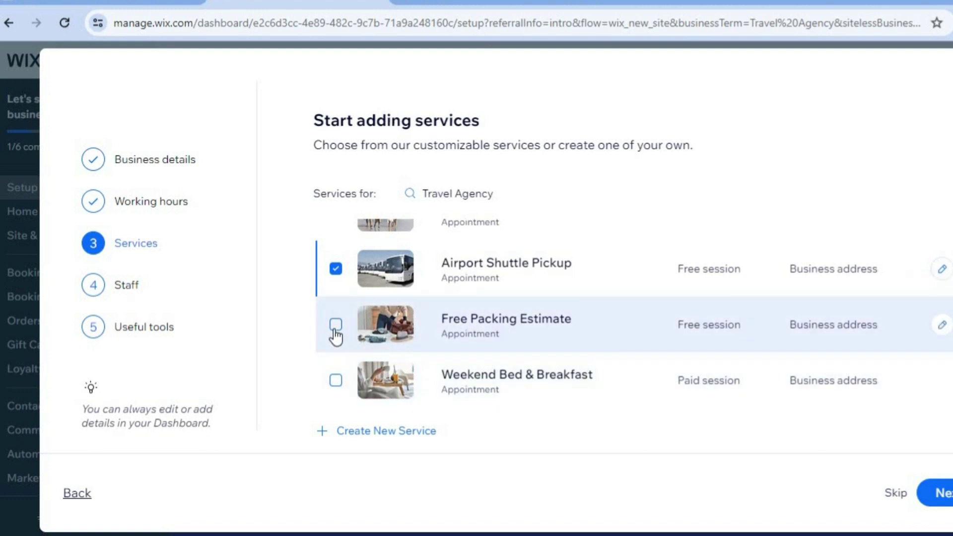
pyautogui.click(336, 325)
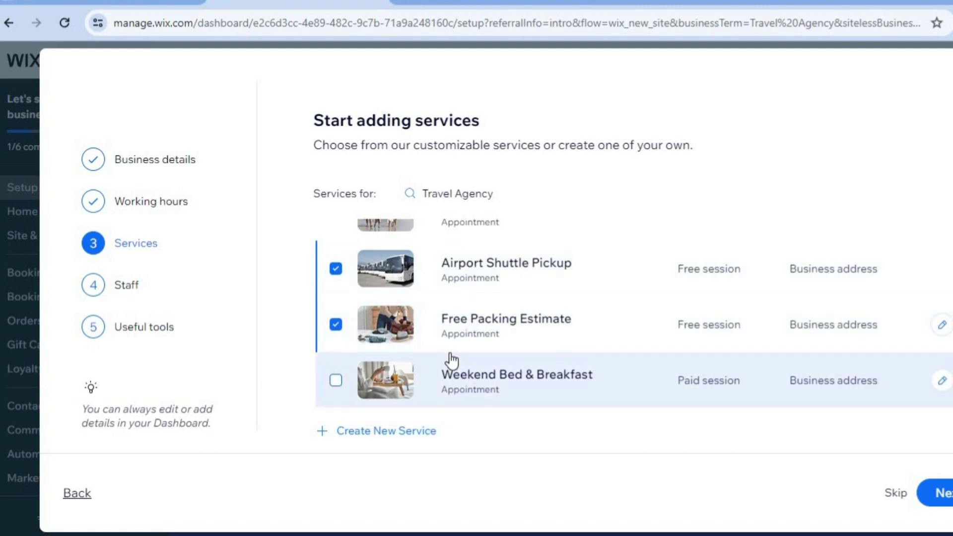
pyautogui.click(391, 432)
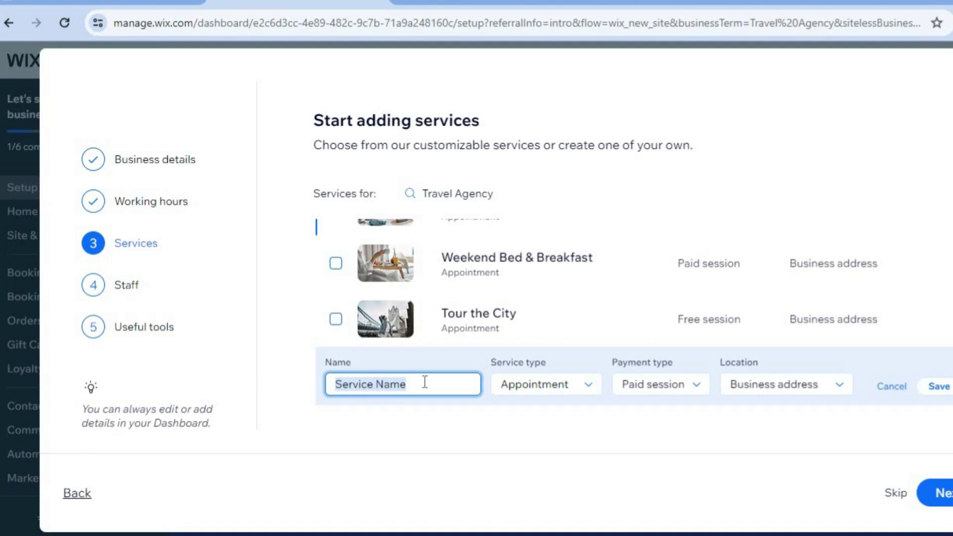
pyautogui.click(939, 392)
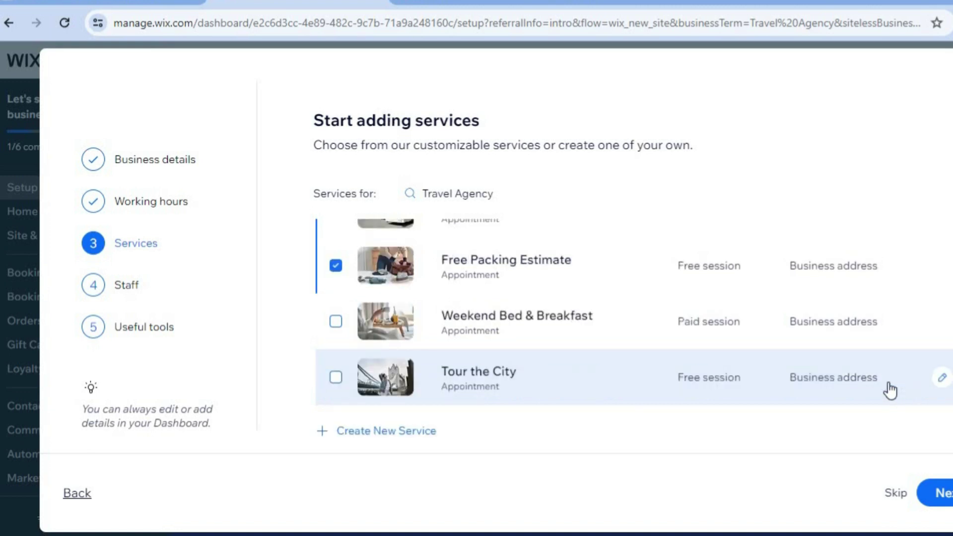
pyautogui.click(944, 493)
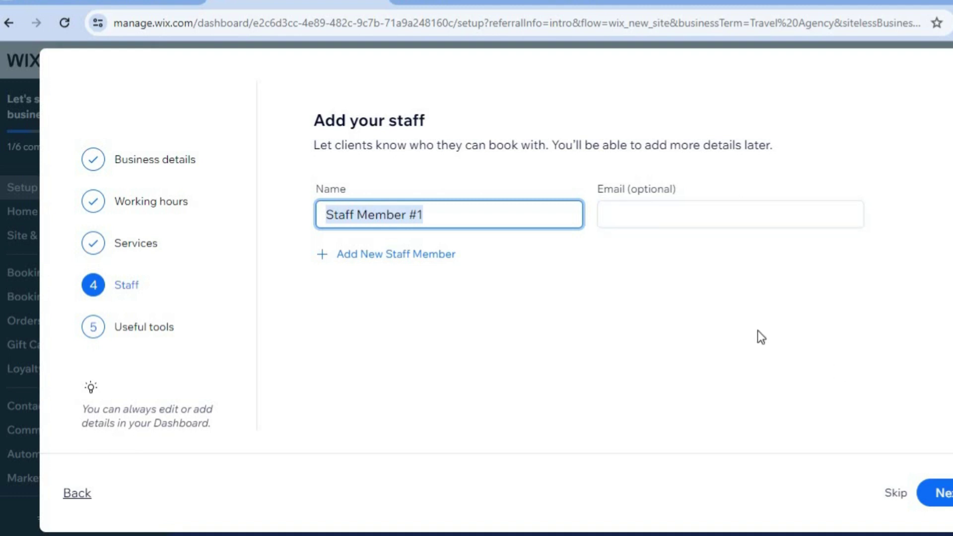
# Accept the default staff member, select online and in-person payments as business tools, and continue to the dashboard.
pyautogui.click(940, 501)
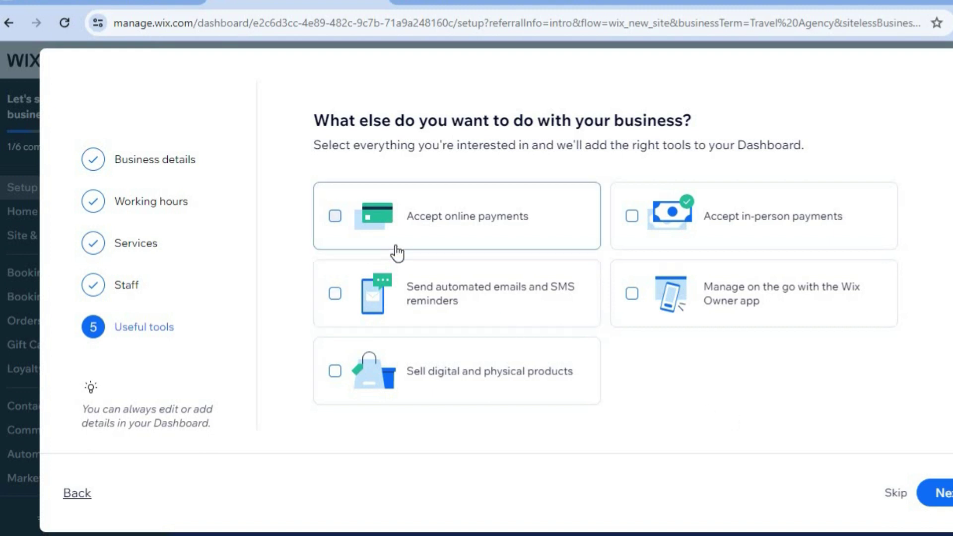
pyautogui.click(334, 217)
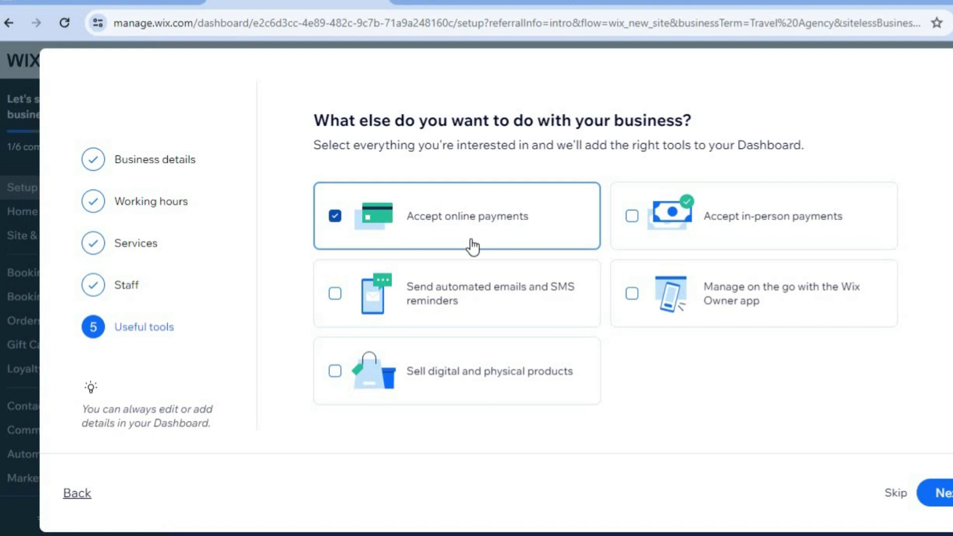
pyautogui.click(640, 219)
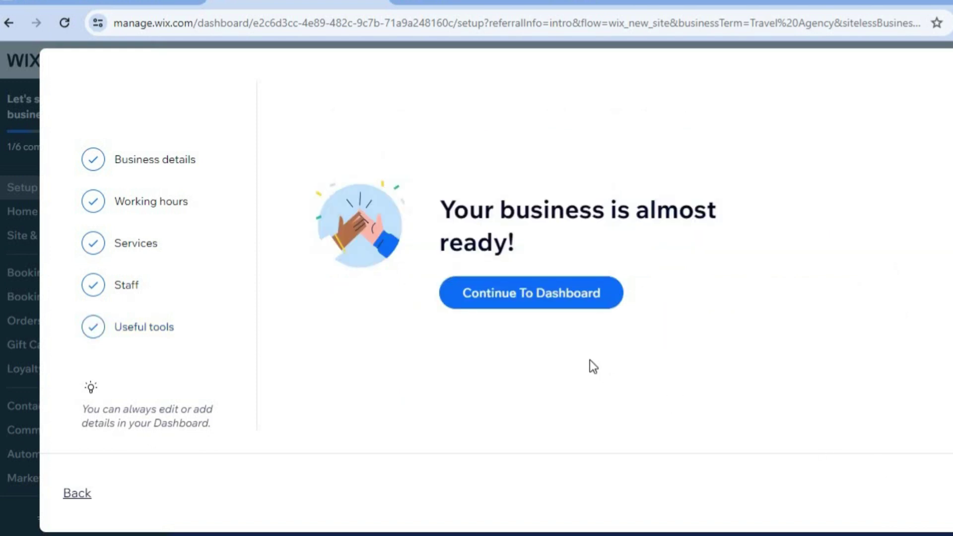
pyautogui.click(526, 307)
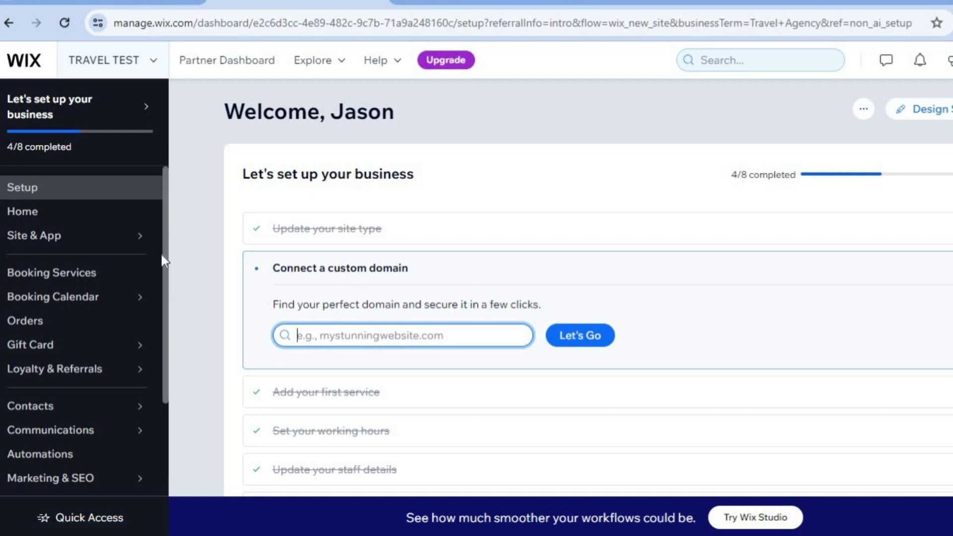
# Open the Country Experience service for editing from the site's booking services.
pyautogui.click(81, 278)
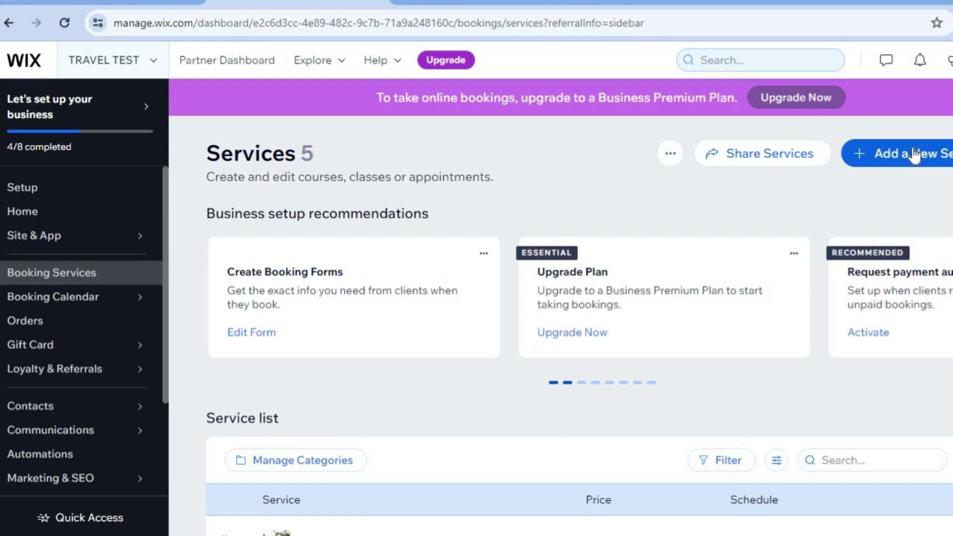
pyautogui.scroll(-5, 580, 348)
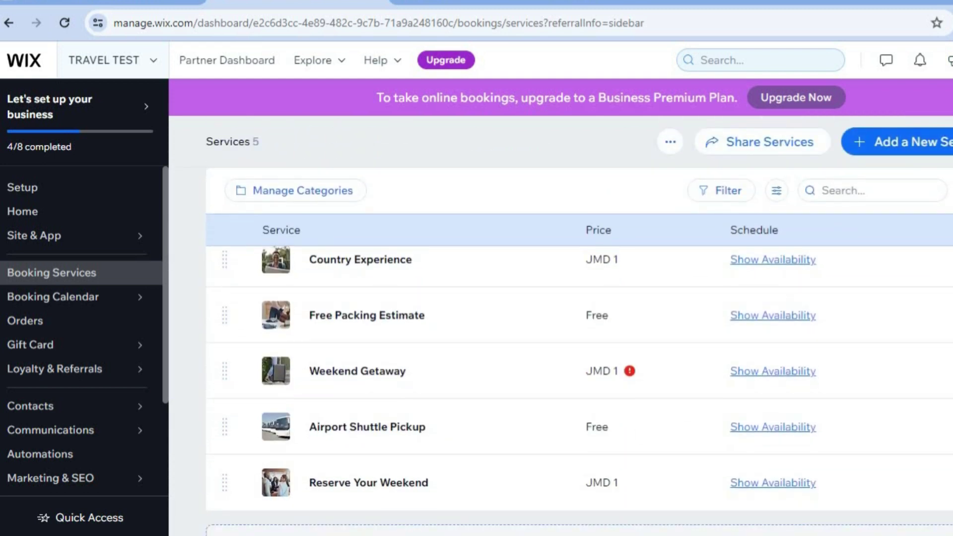
pyautogui.scroll(1, 580, 348)
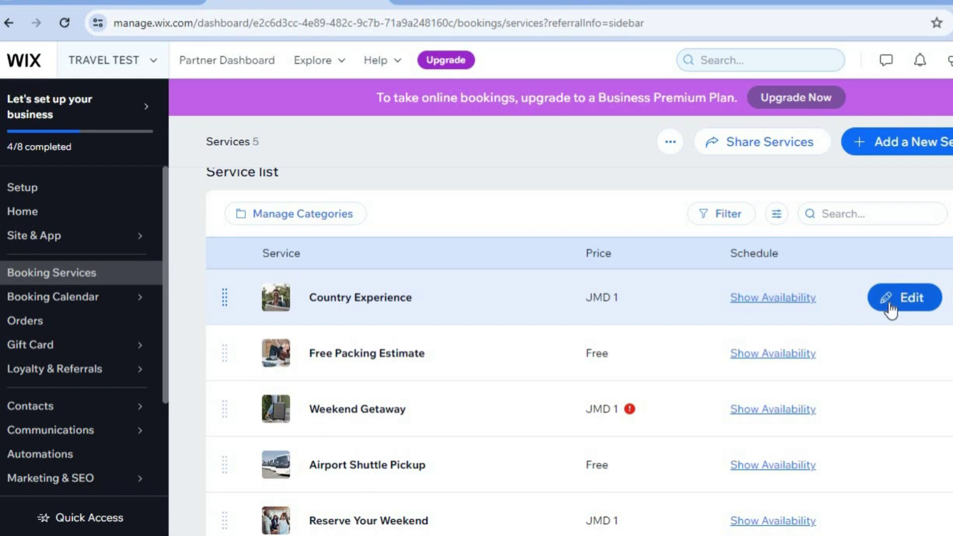
pyautogui.click(891, 310)
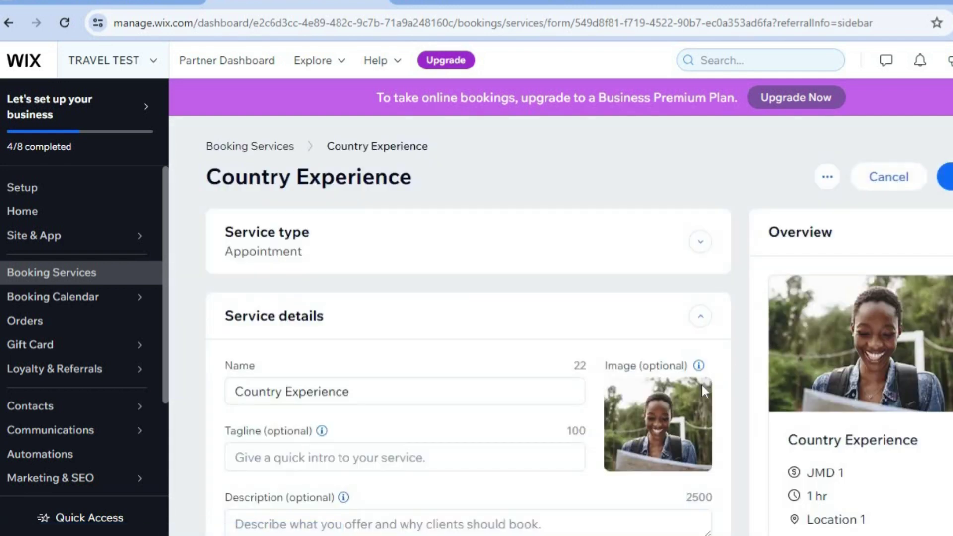
pyautogui.moveTo(686, 389)
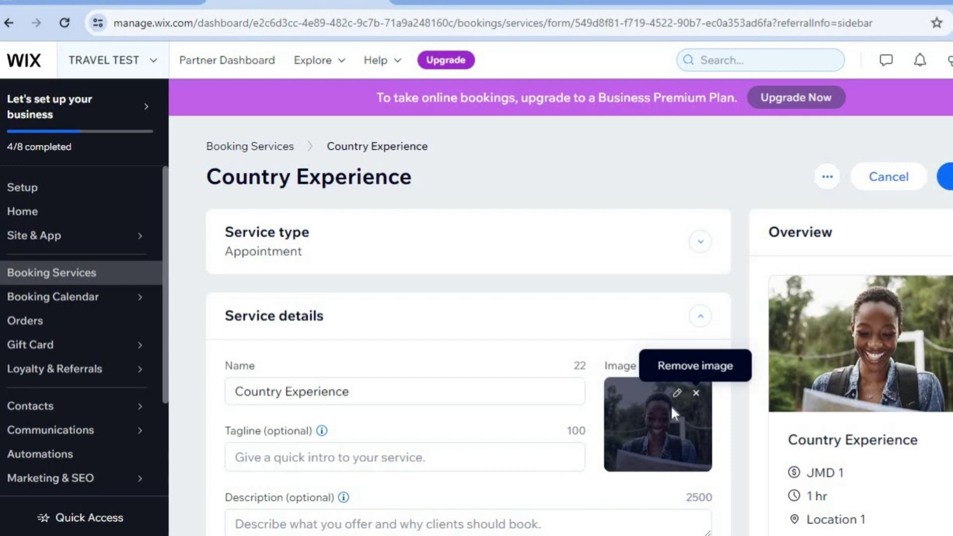
# Set the duration of the Country Experience service to 1 hour and 30 minutes.
pyautogui.scroll(-2, 516, 238)
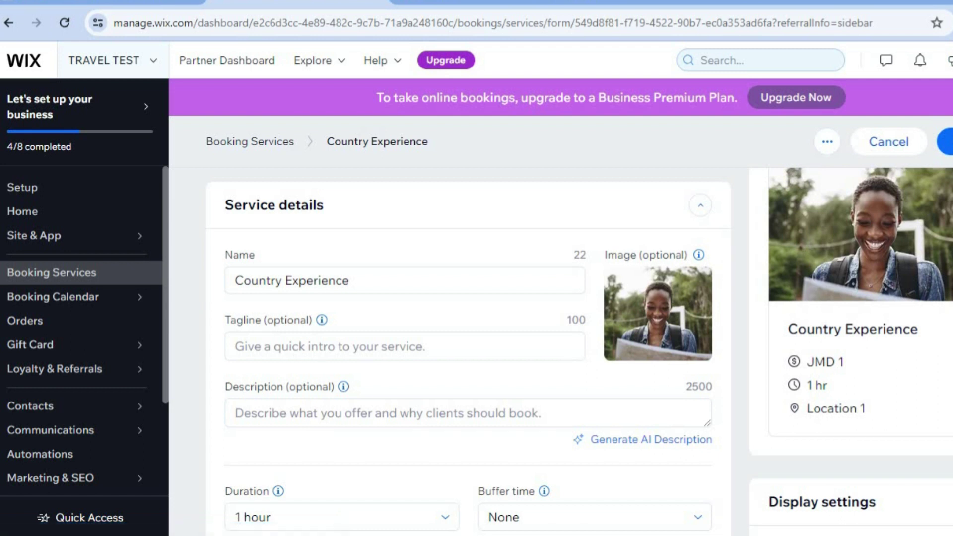
pyautogui.scroll(-3, 467, 348)
pyautogui.scroll(-1, 467, 347)
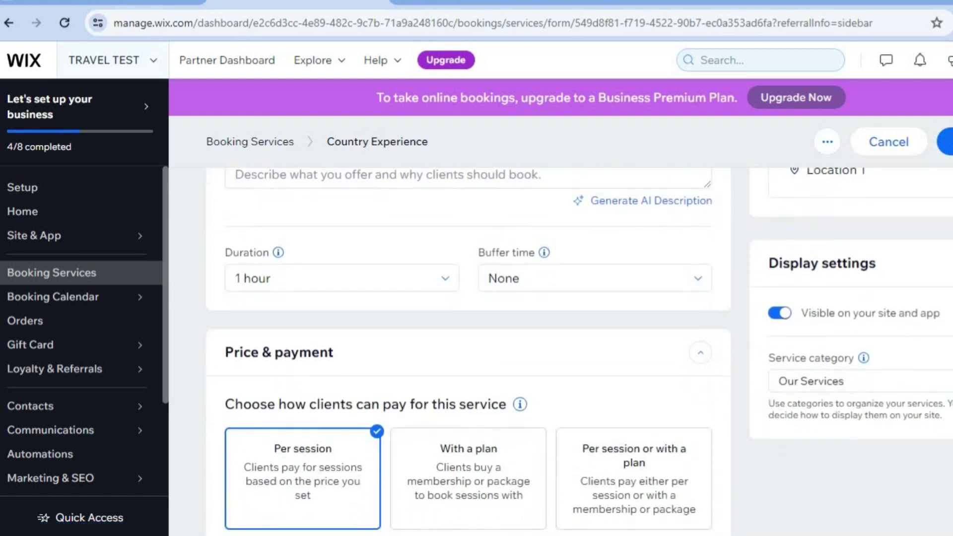
pyautogui.click(372, 284)
pyautogui.moveTo(453, 329); pyautogui.dragTo(452, 356)
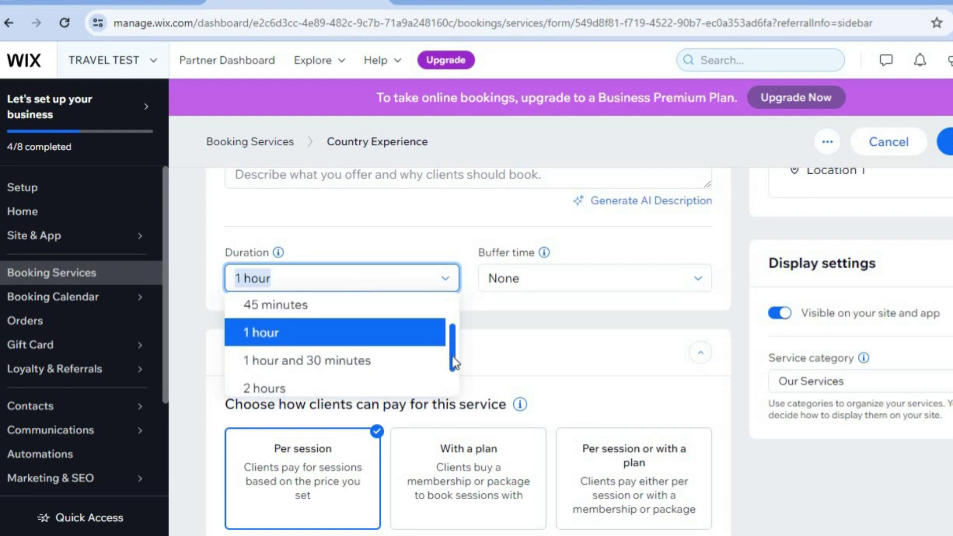
pyautogui.click(366, 369)
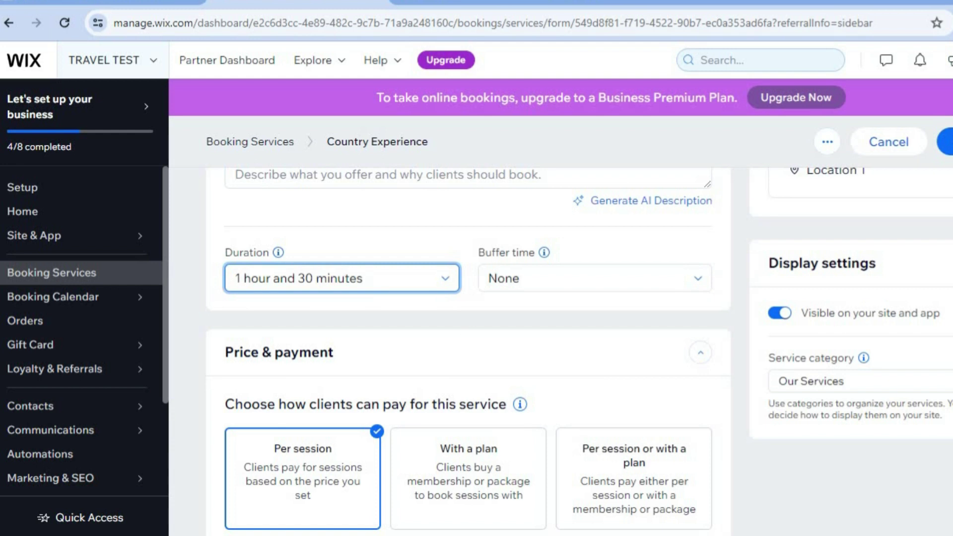
# Set the fixed price per session of the Country Experience service to J$ 100 and save the service.
pyautogui.scroll(-5, 469, 348)
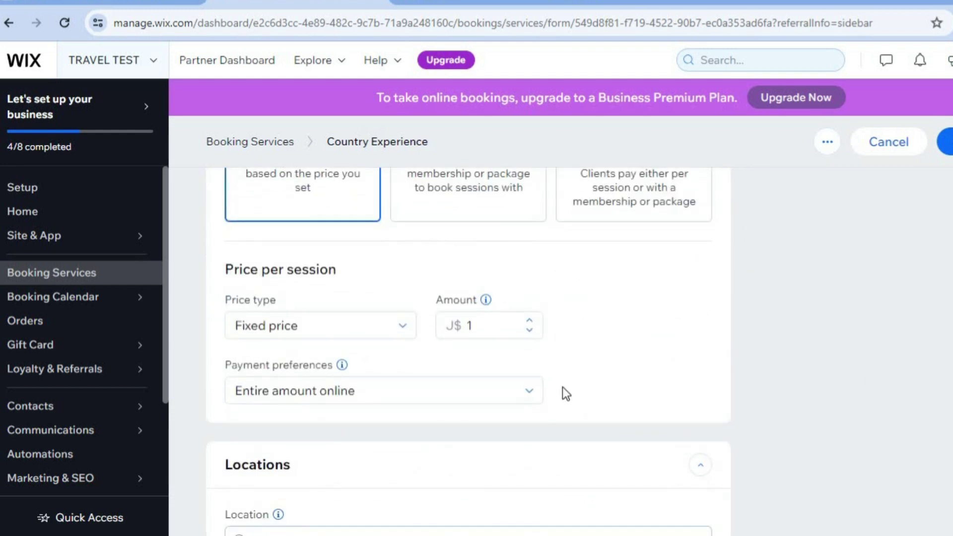
pyautogui.doubleClick(487, 332)
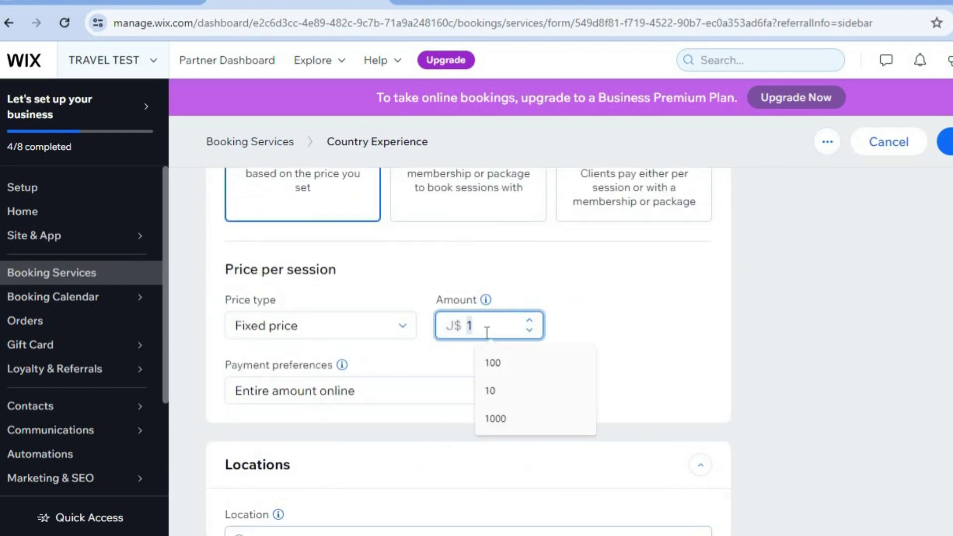
pyautogui.click(500, 362)
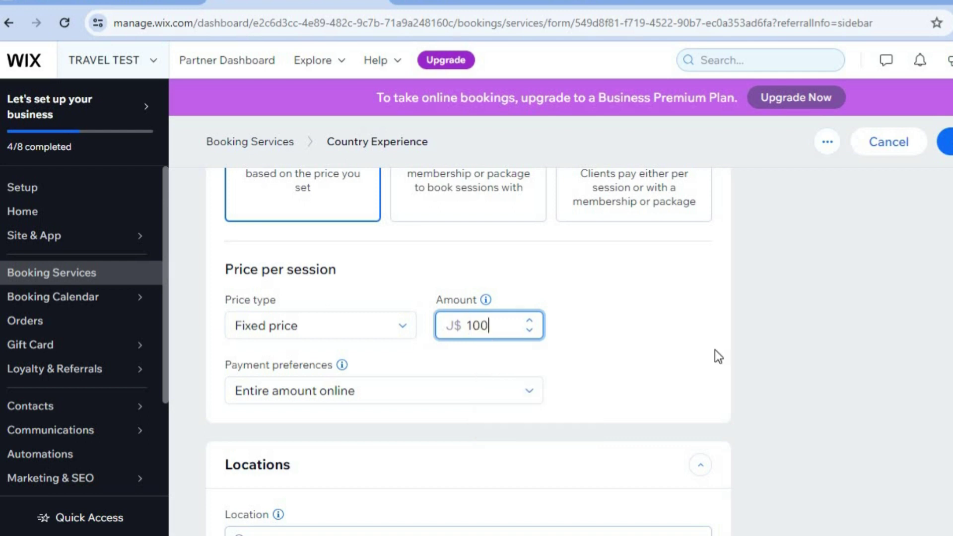
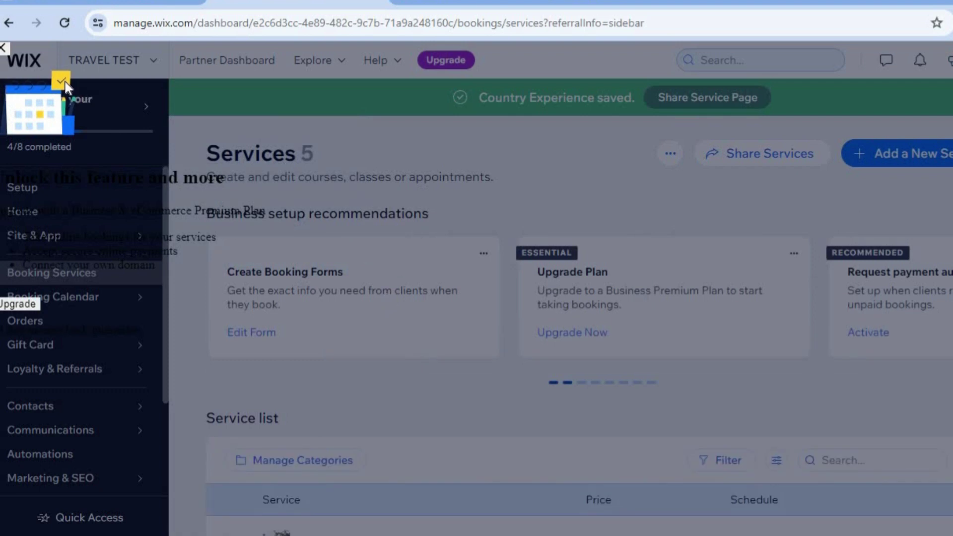
# Open the site's payments overview and go on to managing its payment methods.
pyautogui.scroll(-2, 166, 227)
pyautogui.scroll(-1, 164, 317)
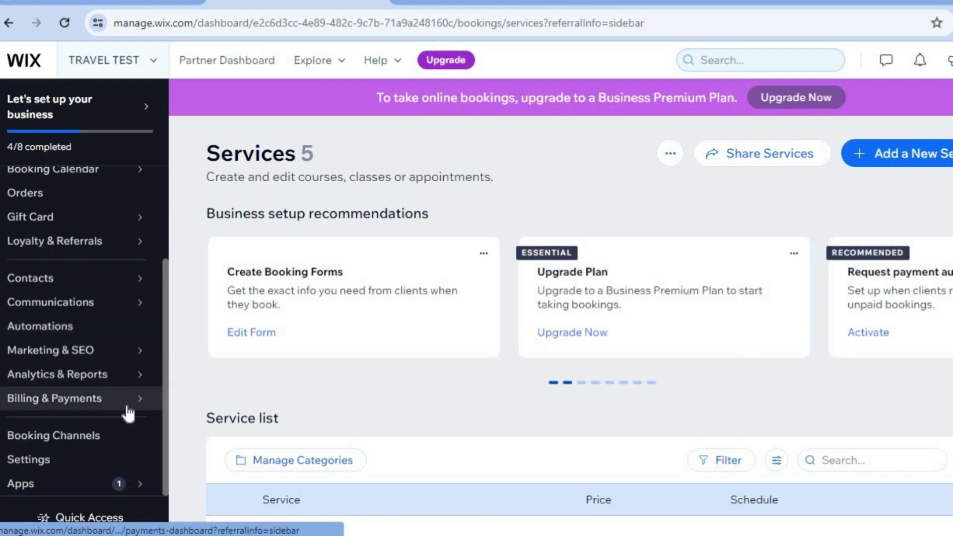
pyautogui.moveTo(69, 408)
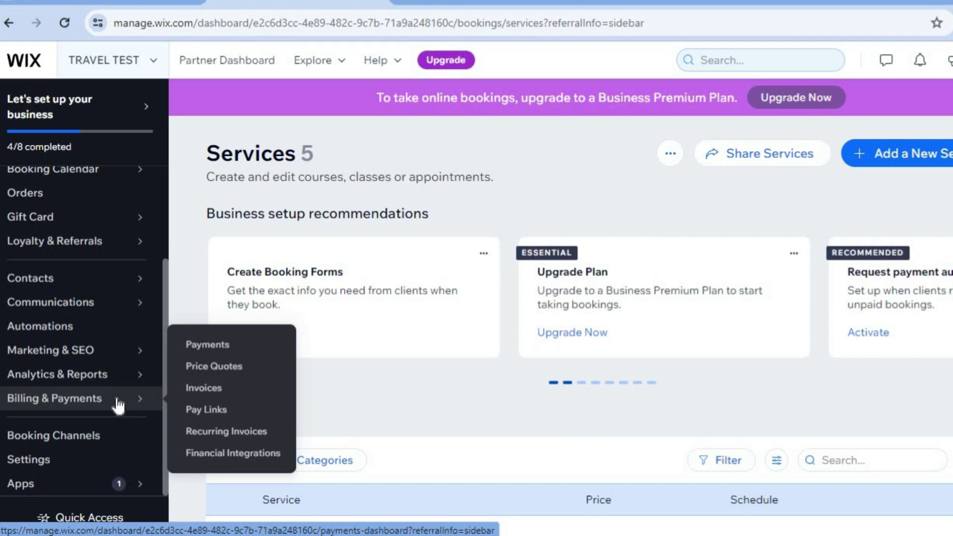
pyautogui.click(204, 345)
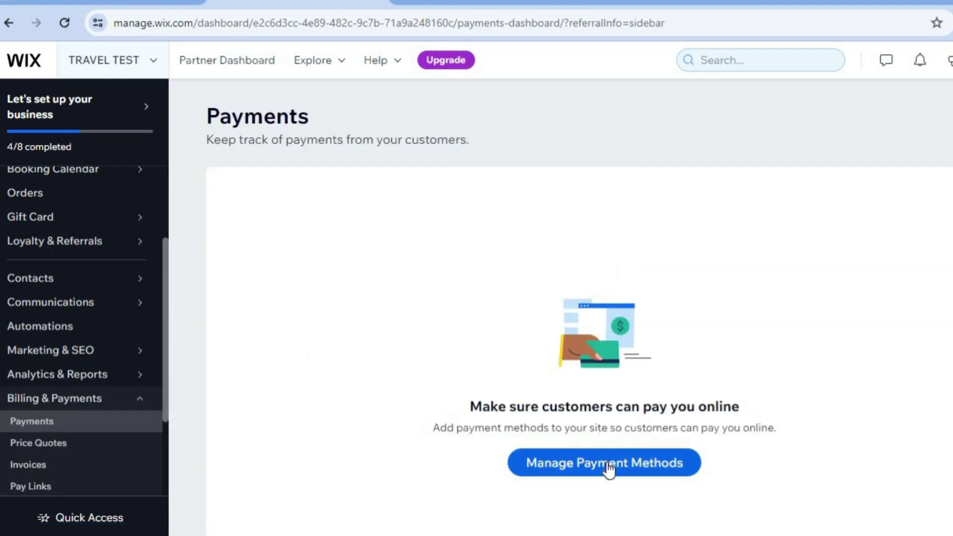
pyautogui.click(607, 463)
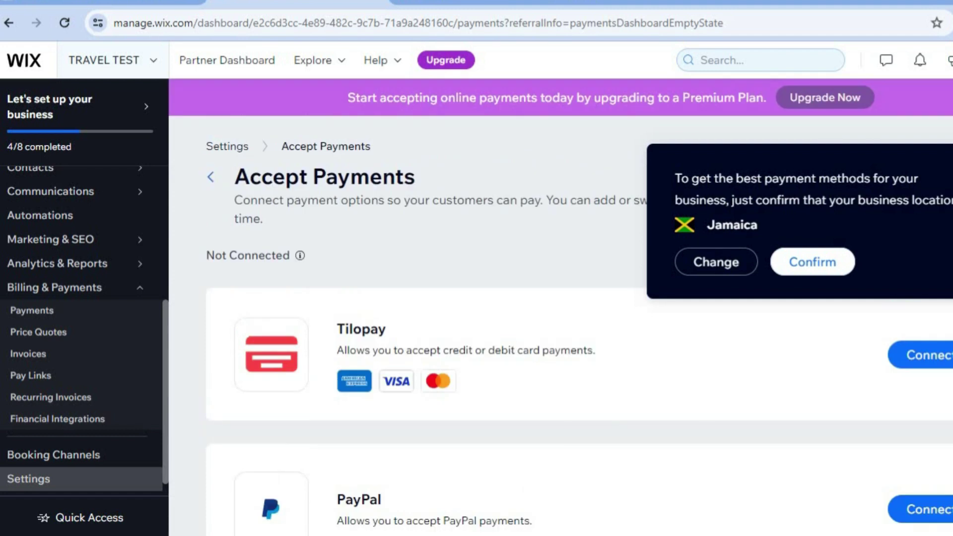
# Change the business location for accepting payments to United States.
pyautogui.scroll(-2, 580, 325)
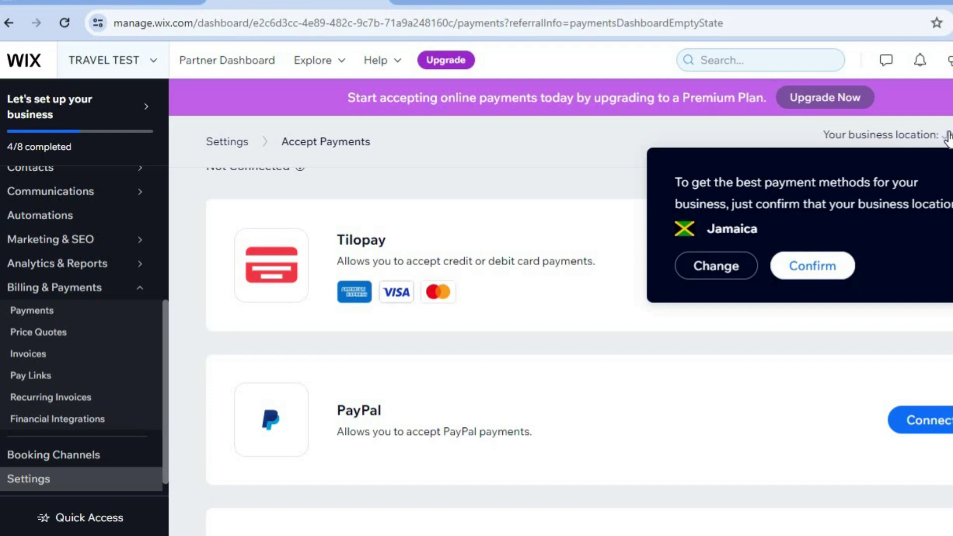
pyautogui.click(713, 266)
pyautogui.click(515, 179)
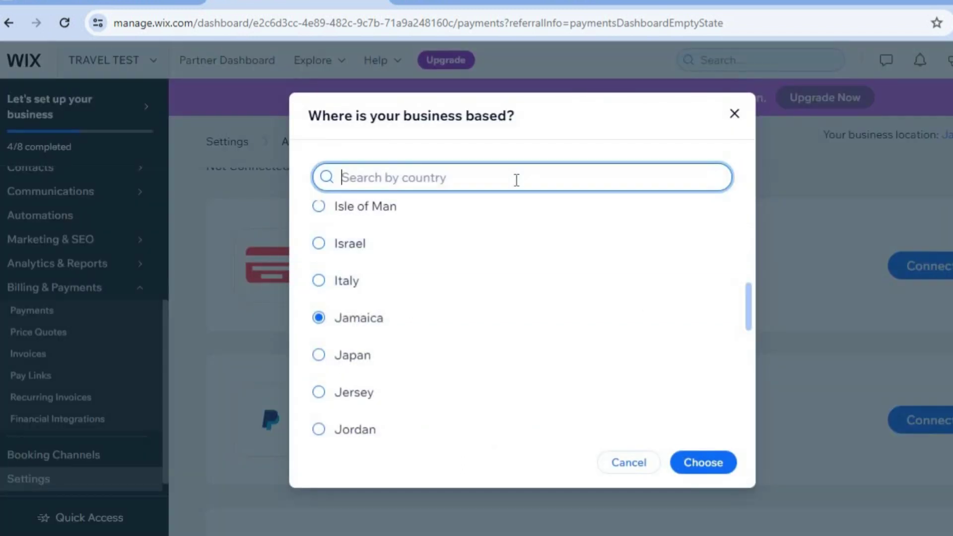
pyautogui.write('UNITED')
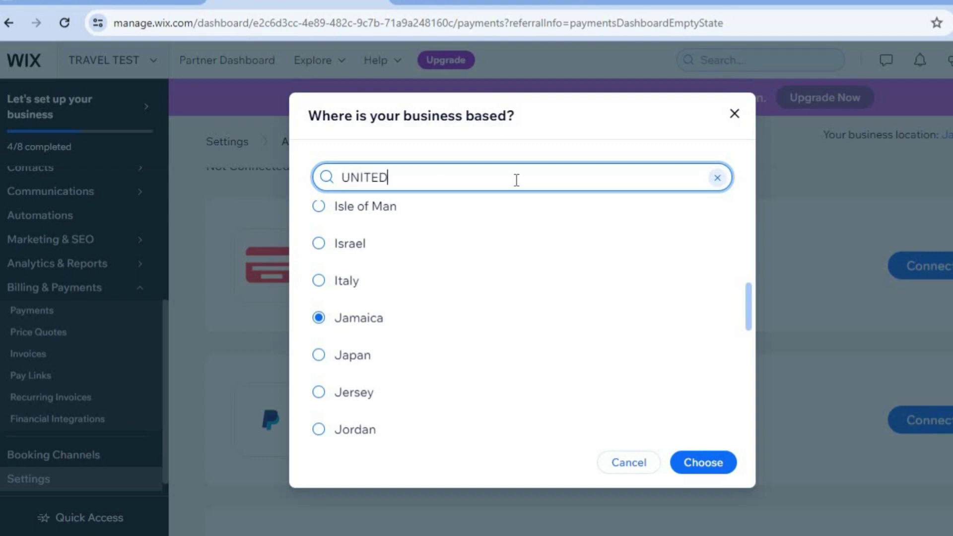
pyautogui.click(357, 295)
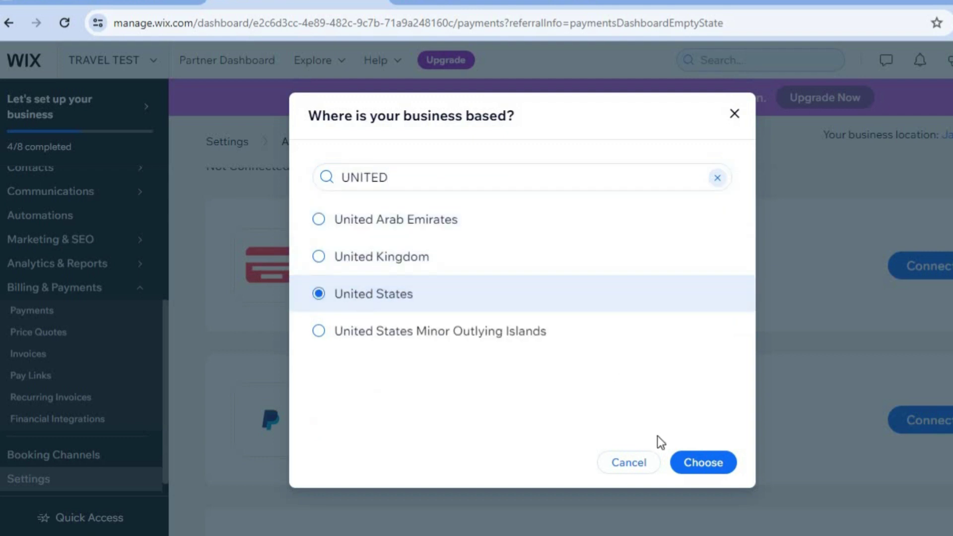
pyautogui.click(683, 464)
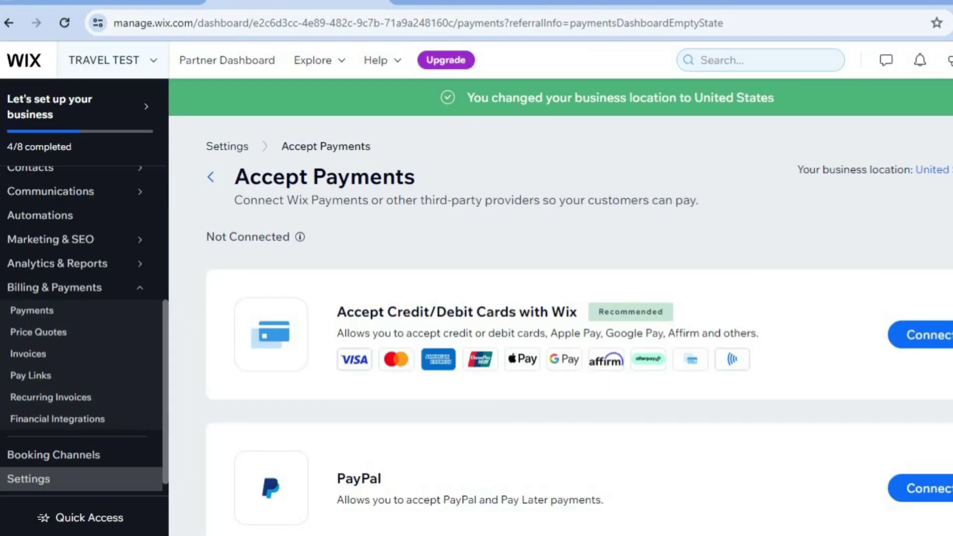
# Examine the payment providers offered for the site, including the additional payment options.
pyautogui.scroll(-3, 579, 331)
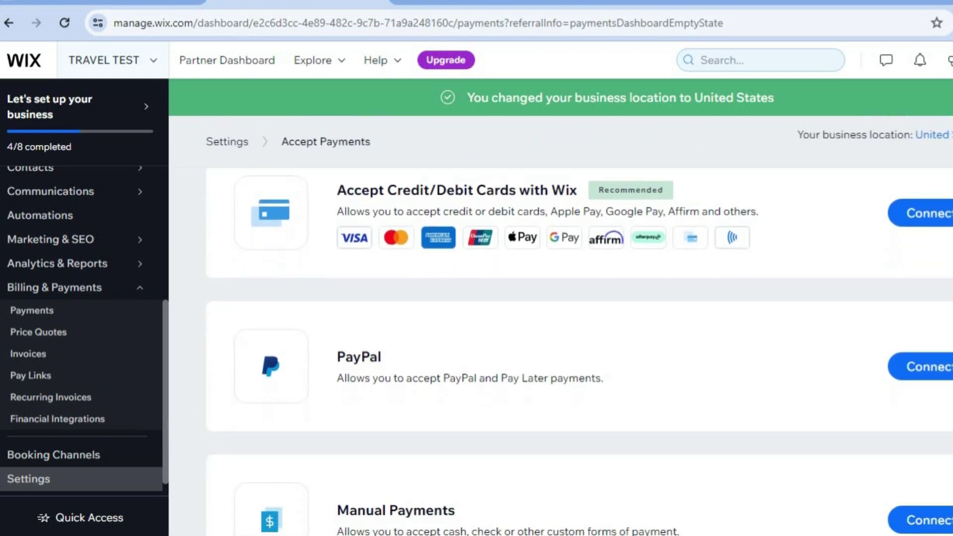
pyautogui.scroll(-3, 481, 447)
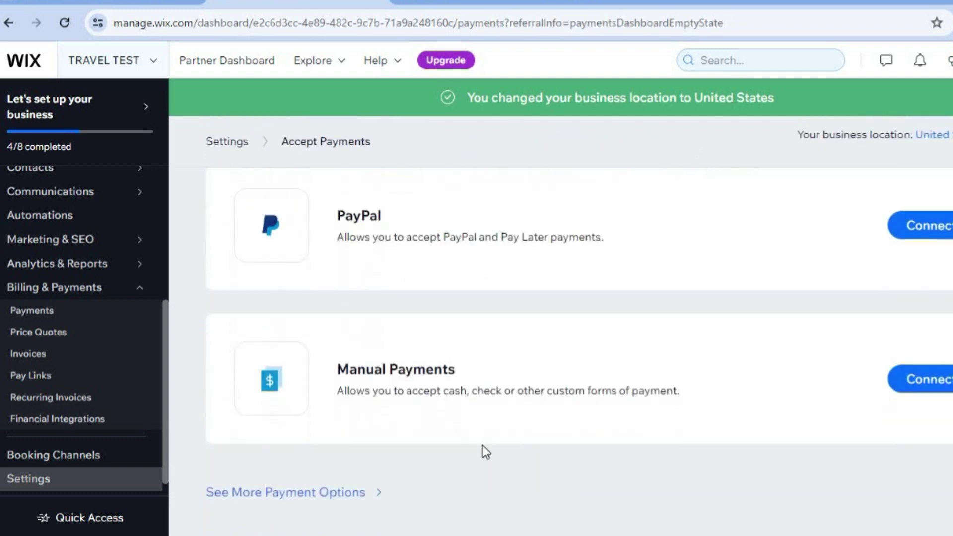
pyautogui.click(295, 494)
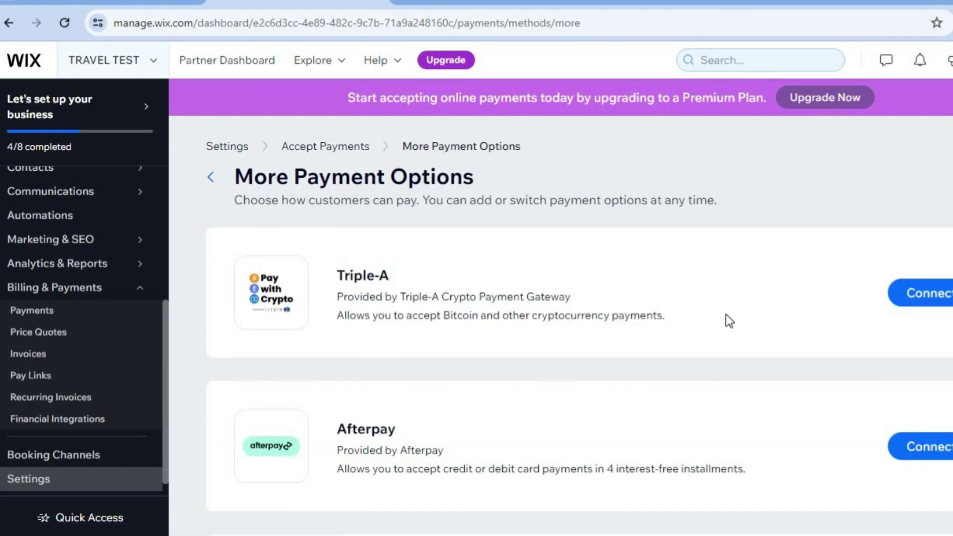
pyautogui.scroll(-6, 579, 326)
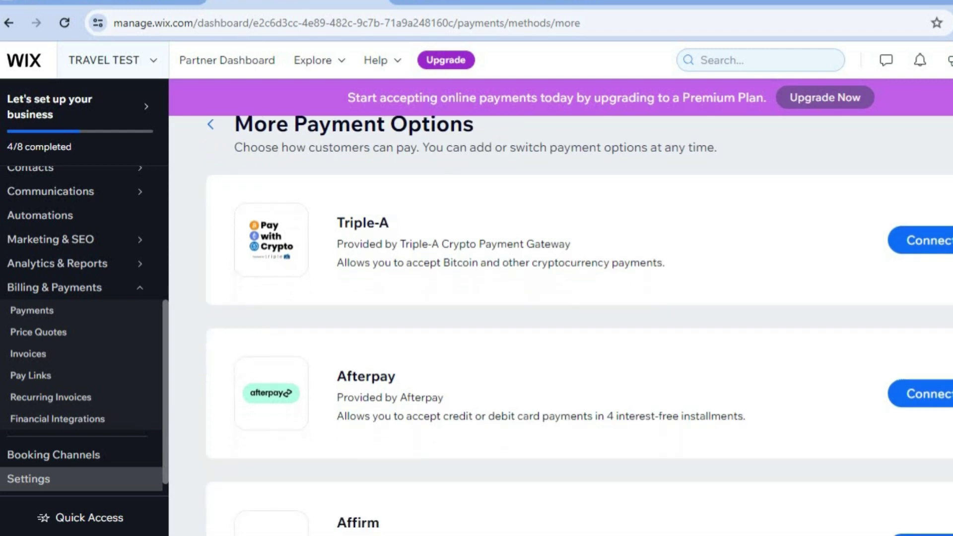
pyautogui.scroll(-15, 579, 351)
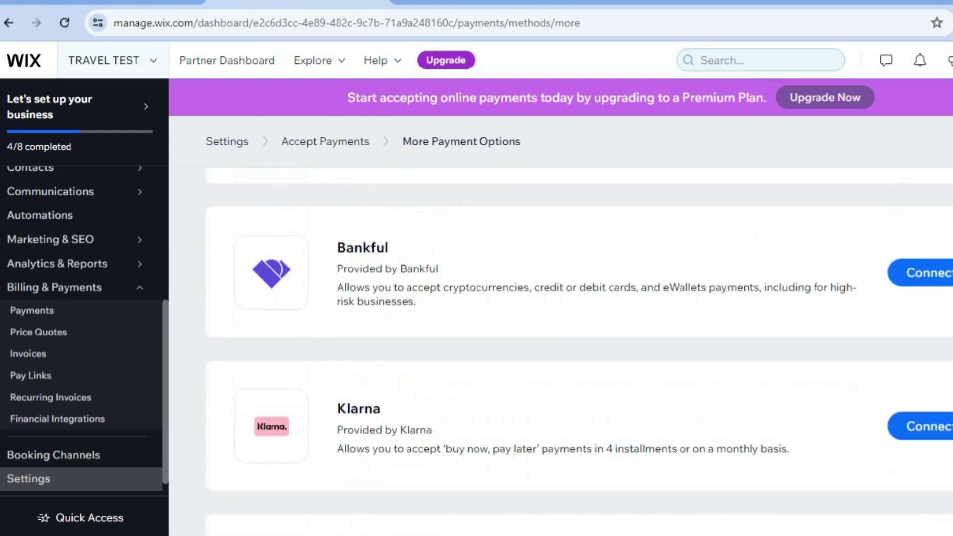
pyautogui.scroll(12, 579, 351)
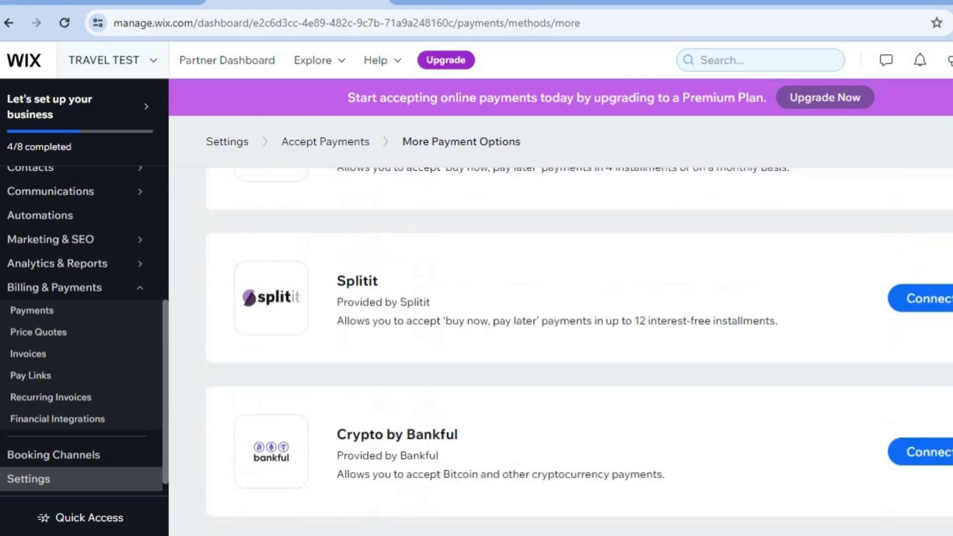
pyautogui.scroll(-6, 579, 352)
pyautogui.scroll(-9, 579, 351)
pyautogui.scroll(20, 580, 352)
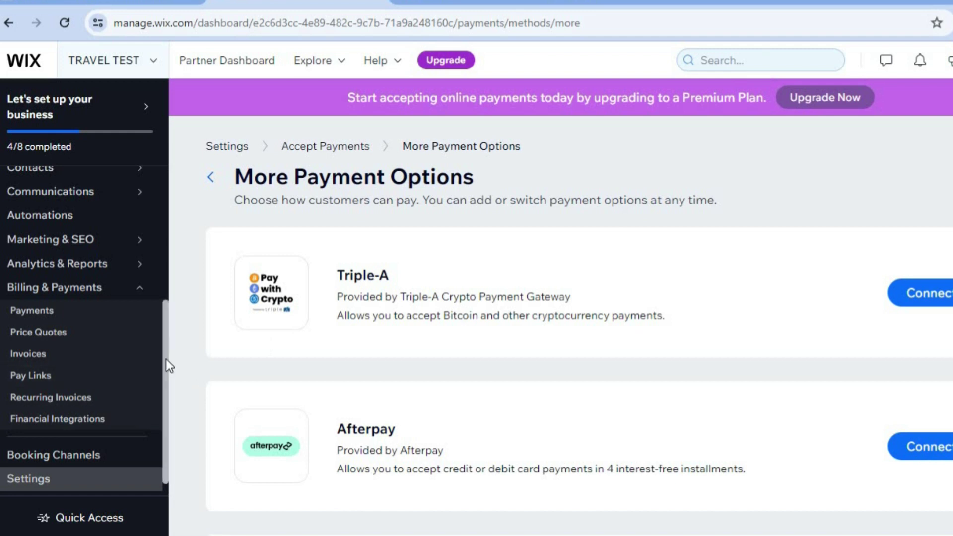
# Return to the business setup page, start designing the site and choose to customize a designed template.
pyautogui.moveTo(166, 359); pyautogui.dragTo(164, 252)
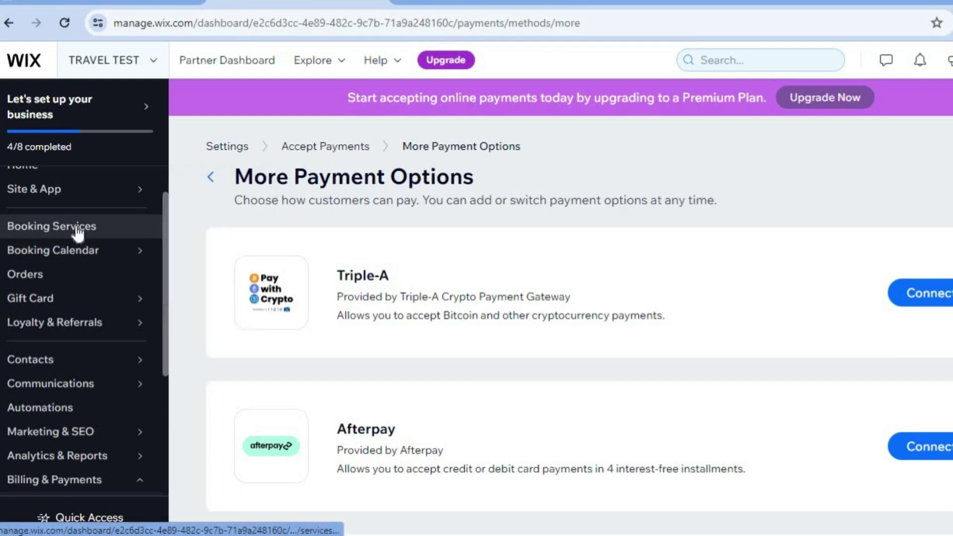
pyautogui.moveTo(88, 253)
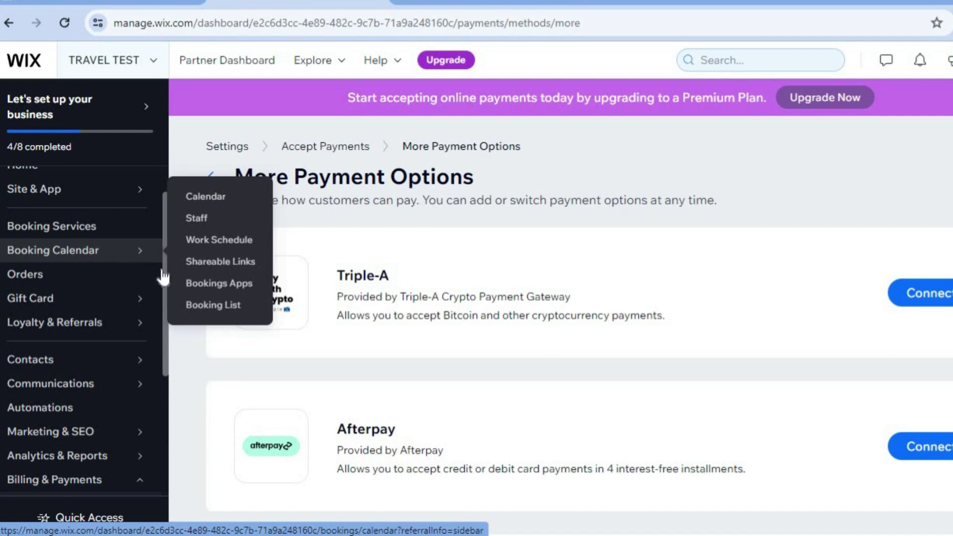
pyautogui.scroll(1, 165, 205)
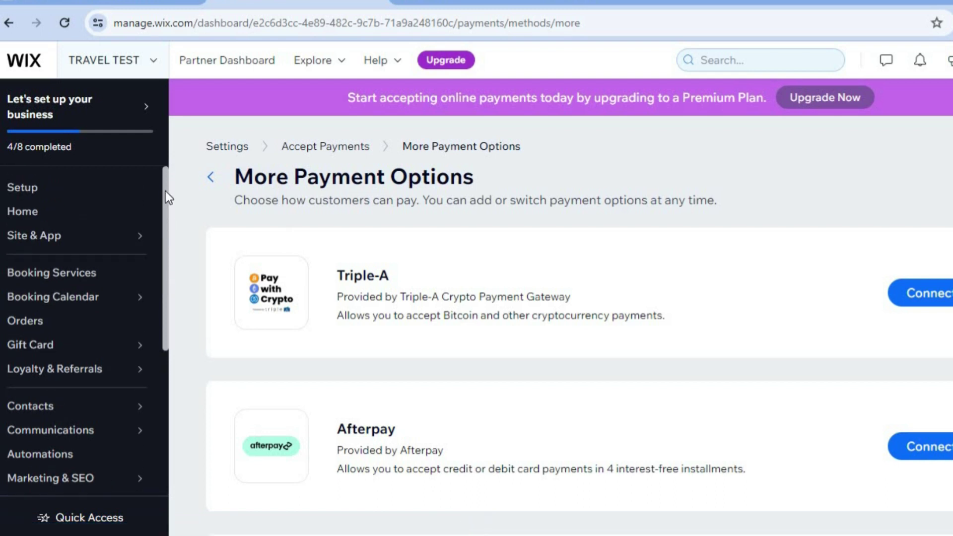
pyautogui.click(70, 198)
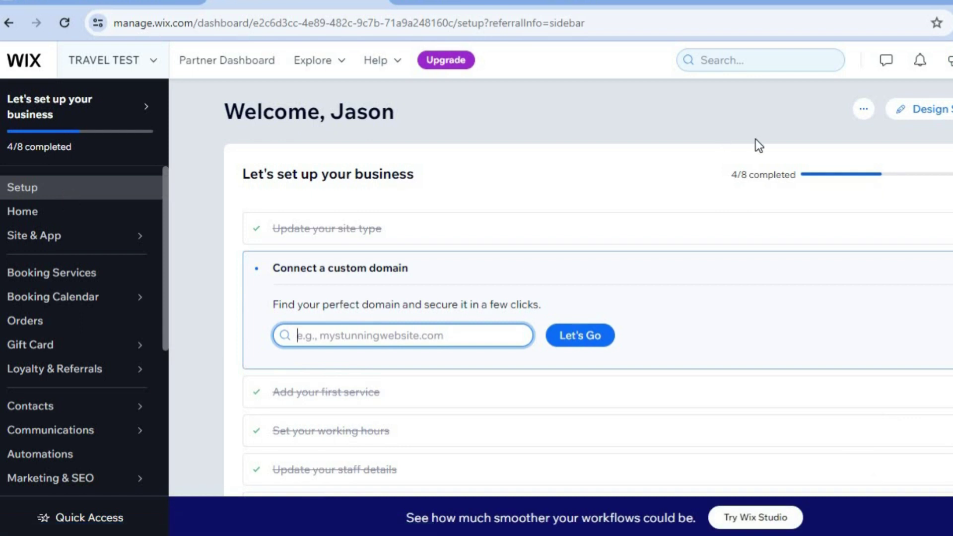
pyautogui.click(942, 113)
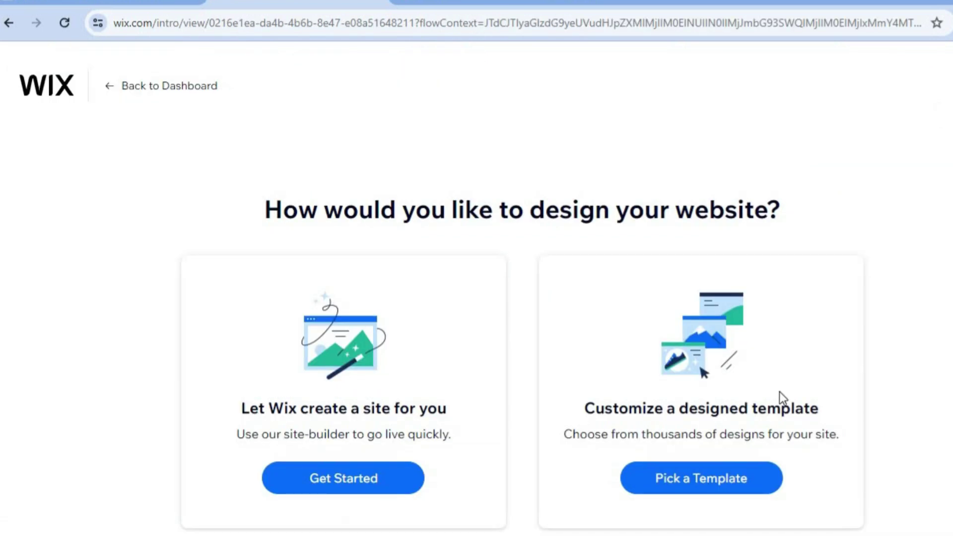
pyautogui.click(727, 476)
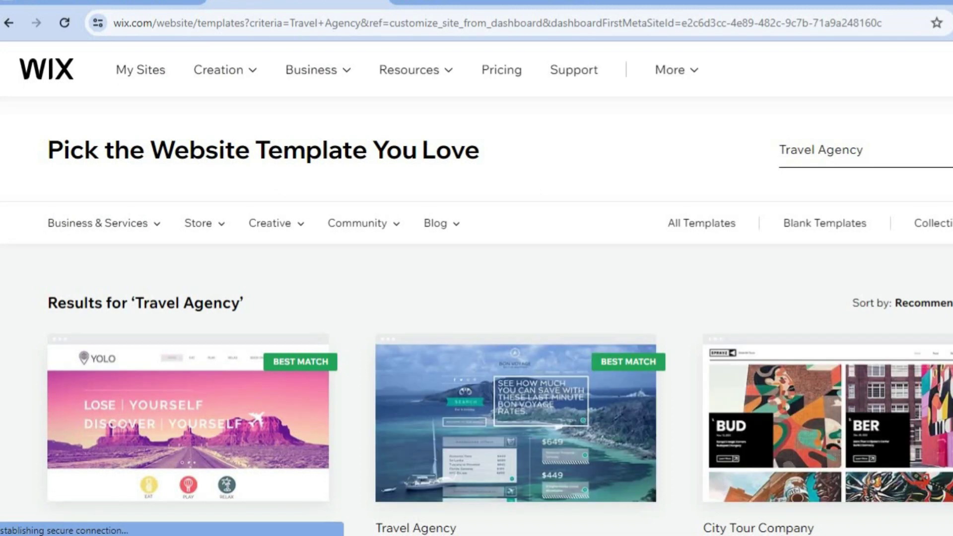
# Browse the Travel Agency templates, open the YOLO one for editing and dismiss the AI site content offer.
pyautogui.scroll(-3, 477, 288)
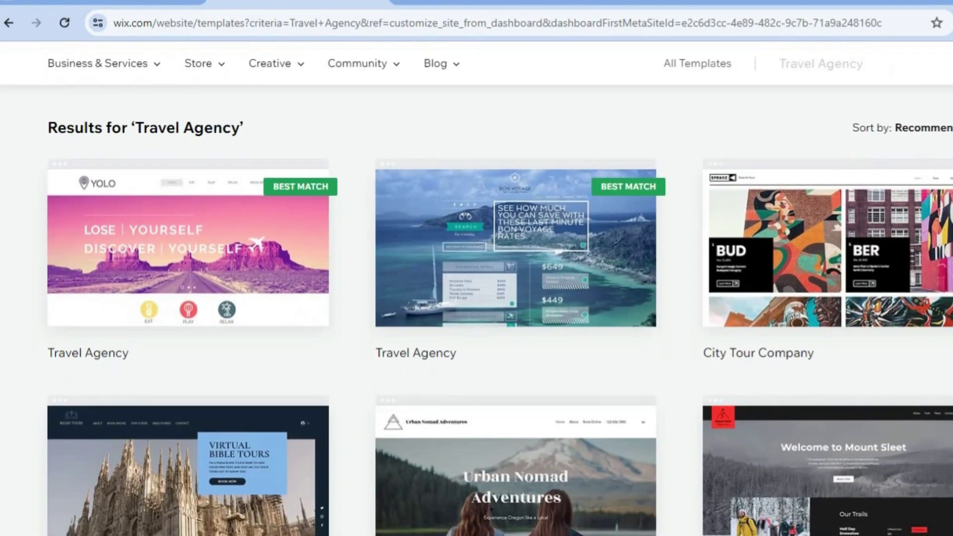
pyautogui.scroll(-12, 476, 307)
pyautogui.scroll(-5, 477, 308)
pyautogui.scroll(15, 477, 308)
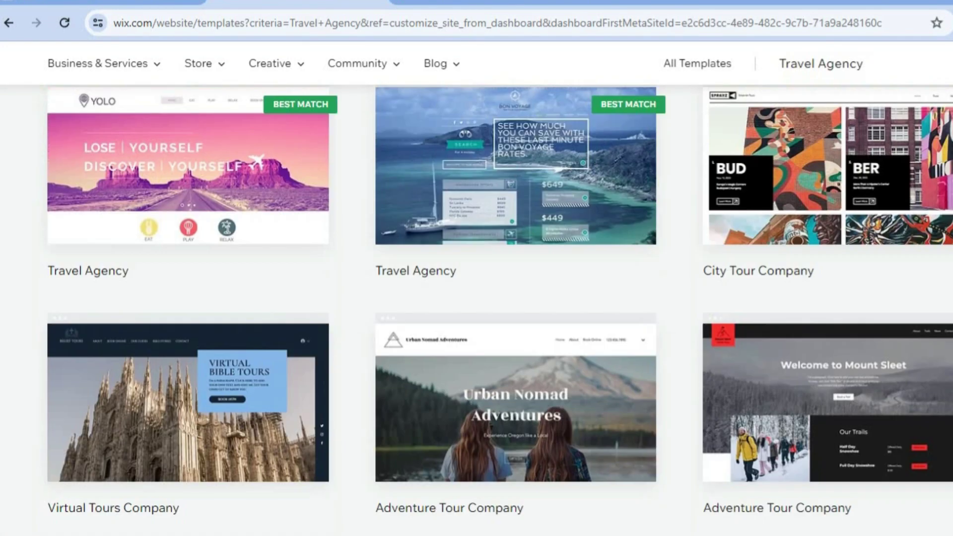
pyautogui.scroll(3, 476, 308)
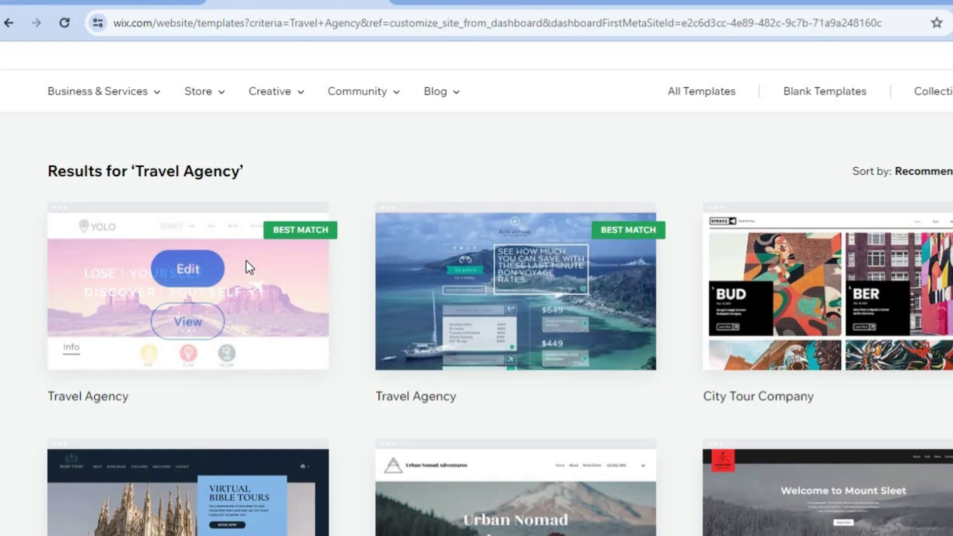
pyautogui.click(195, 268)
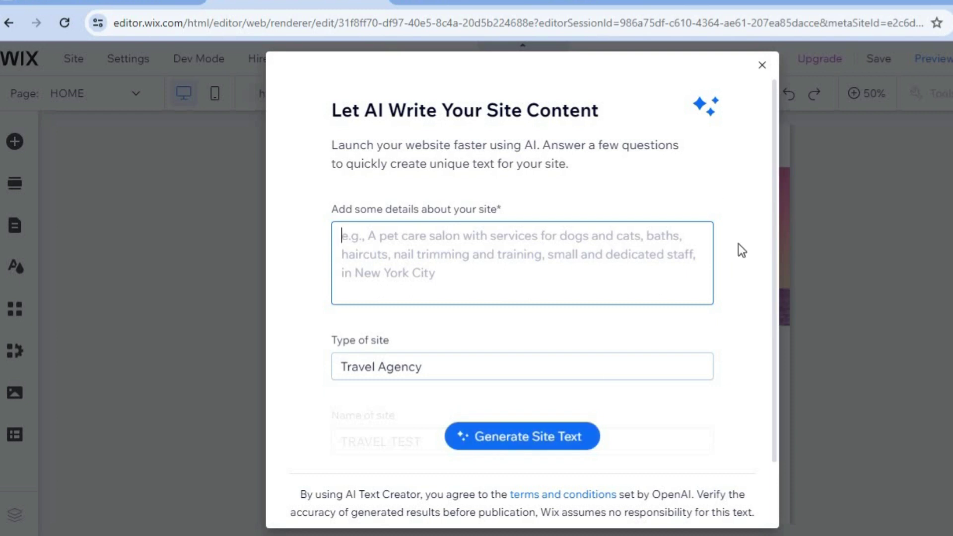
pyautogui.click(762, 65)
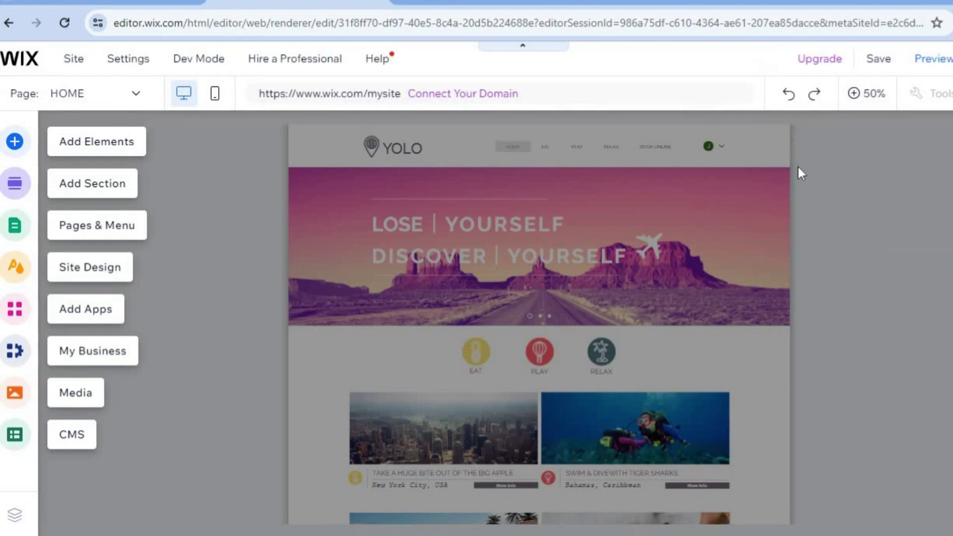
# View the home page at 100% zoom and look over its sections from the header to the trip listings.
pyautogui.click(867, 96)
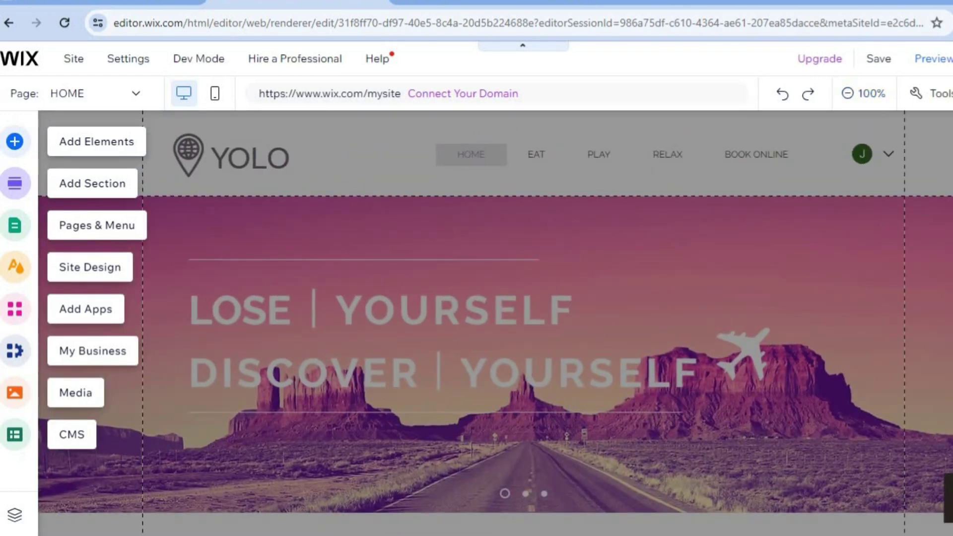
pyautogui.scroll(-10, 494, 323)
pyautogui.scroll(-7, 523, 323)
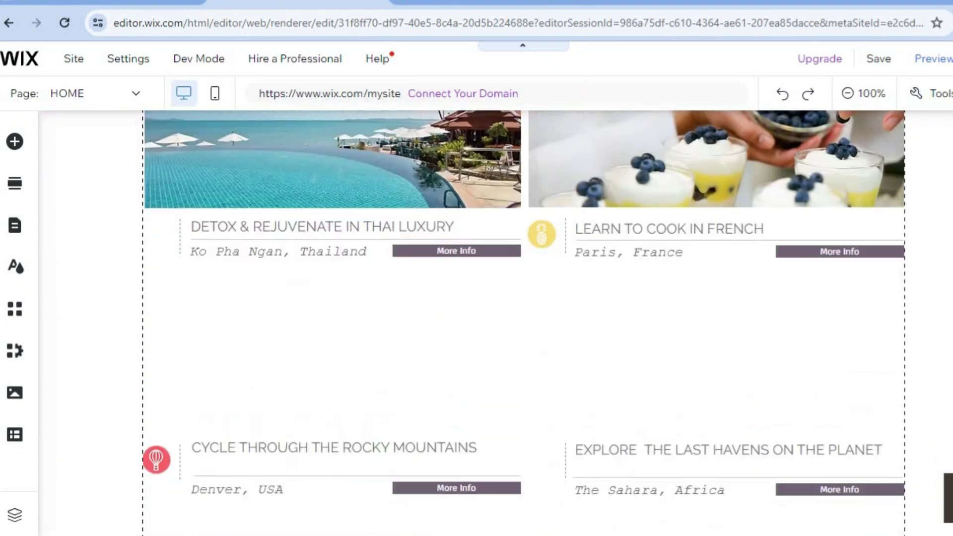
pyautogui.scroll(17, 497, 322)
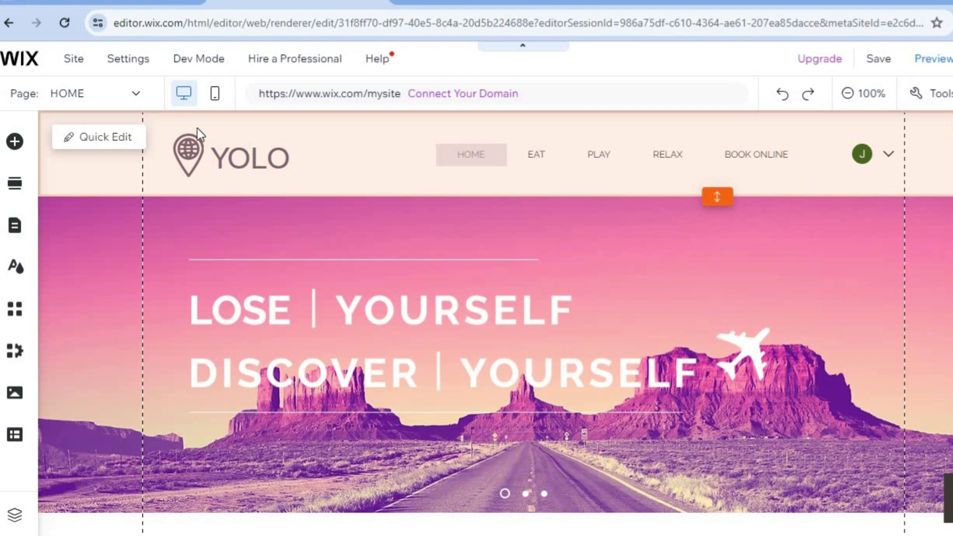
# Examine the quick-edit content options of the header and the Welcome section, leaving them without changes.
pyautogui.click(127, 139)
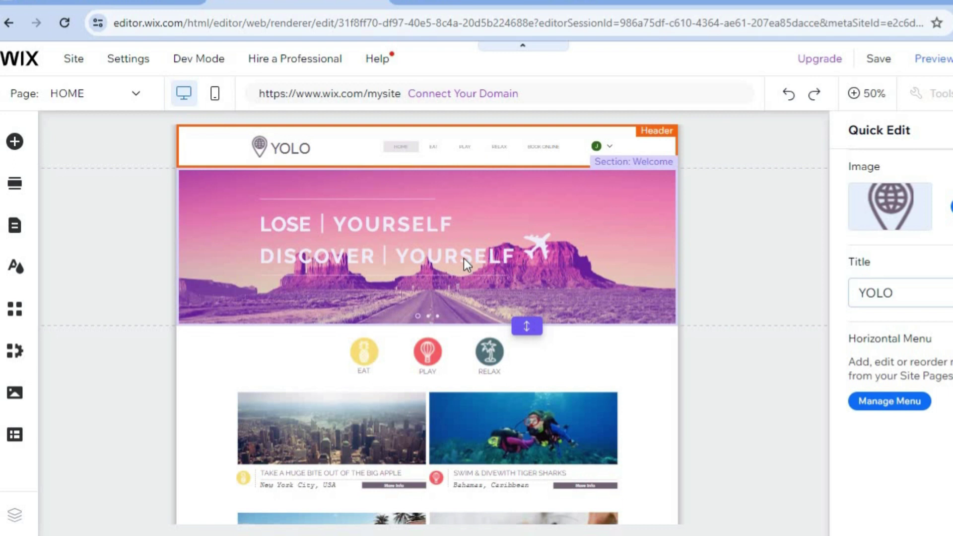
pyautogui.click(492, 241)
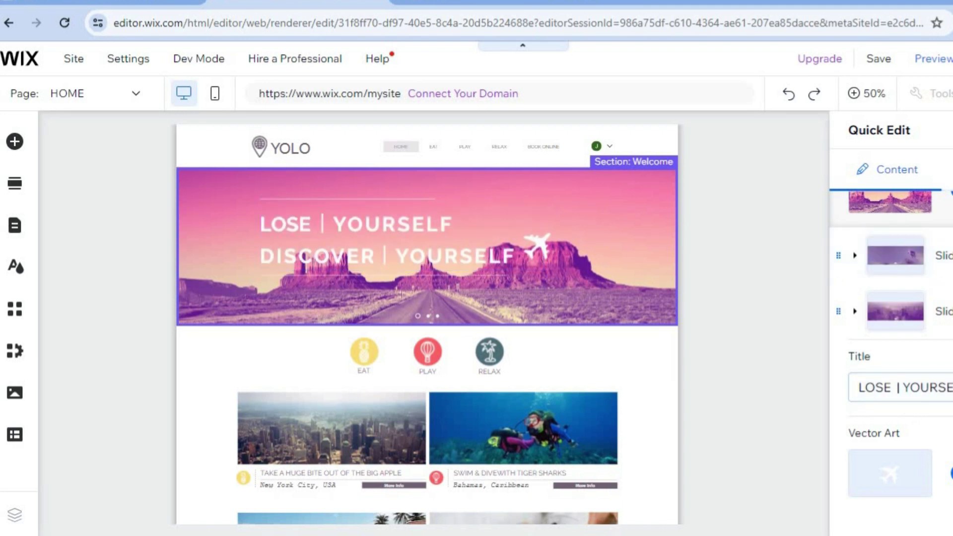
pyautogui.click(740, 199)
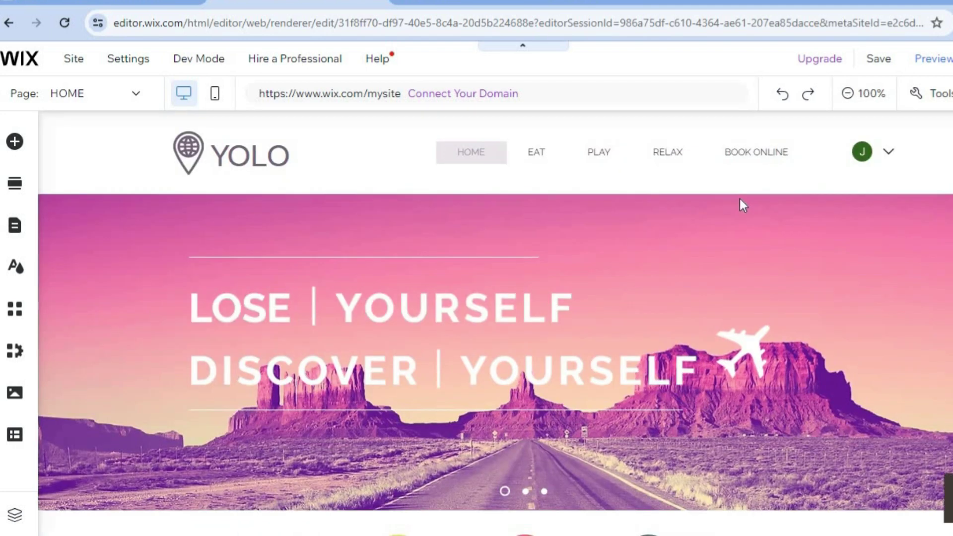
# Examine the quick-edit images, titles and buttons of the Product List section, and close its editing options.
pyautogui.scroll(-10, 494, 246)
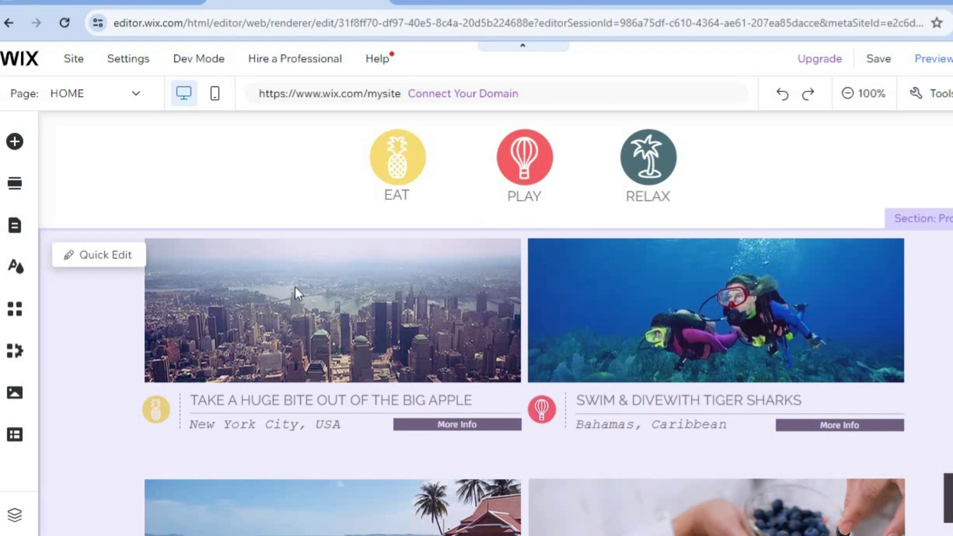
pyautogui.click(112, 257)
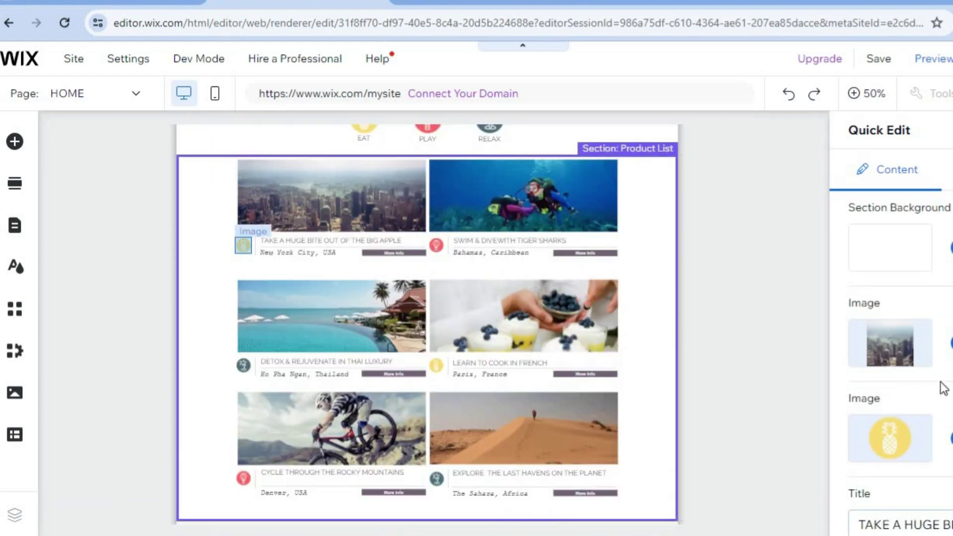
pyautogui.scroll(-5, 893, 347)
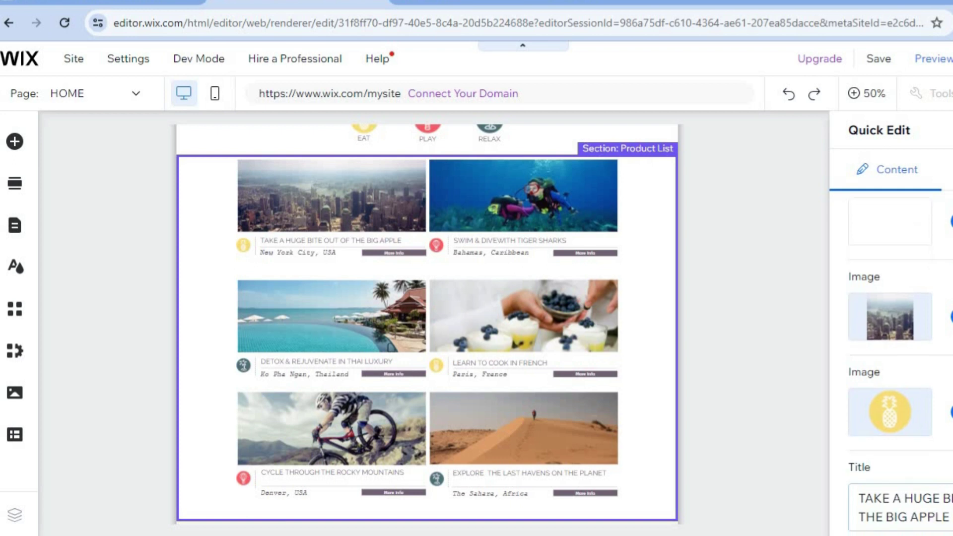
pyautogui.scroll(-12, 893, 347)
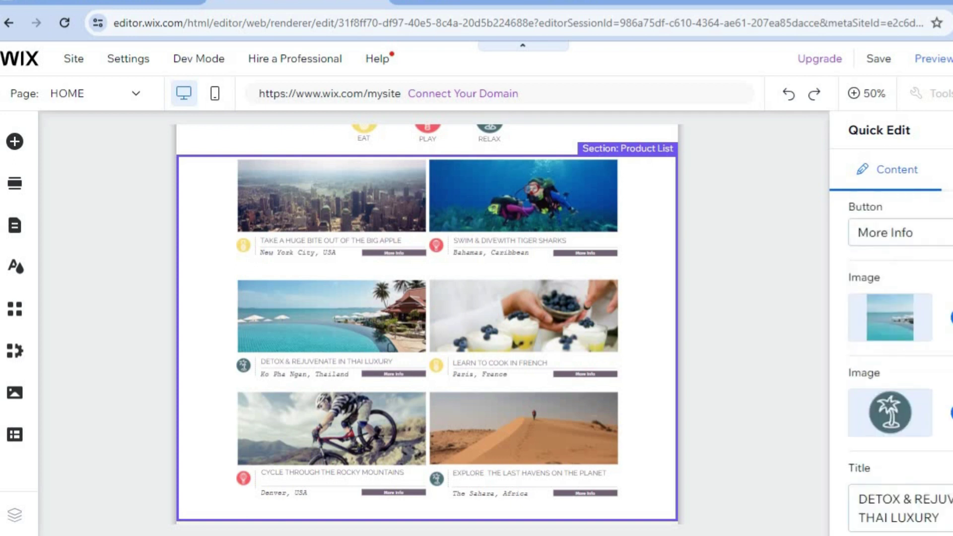
pyautogui.scroll(15, 893, 348)
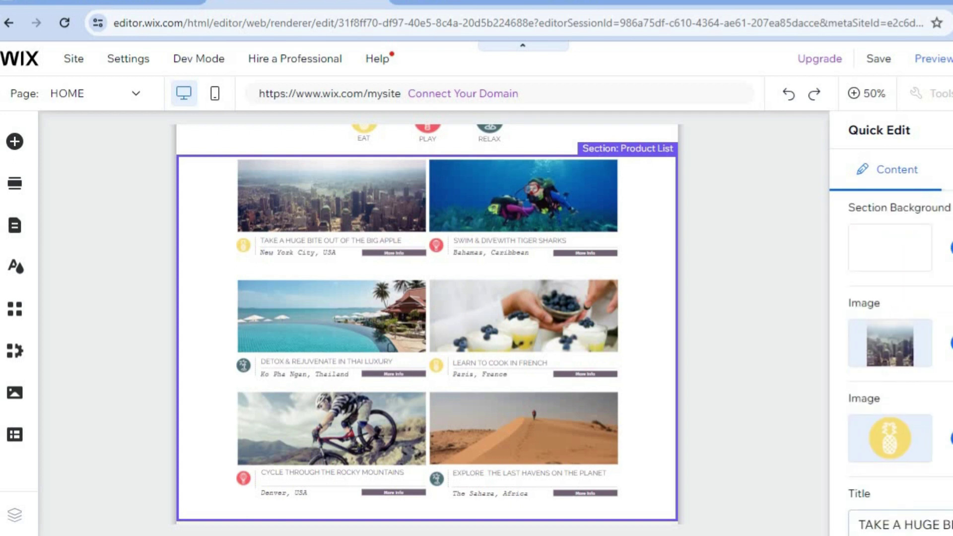
pyautogui.press('Escape')
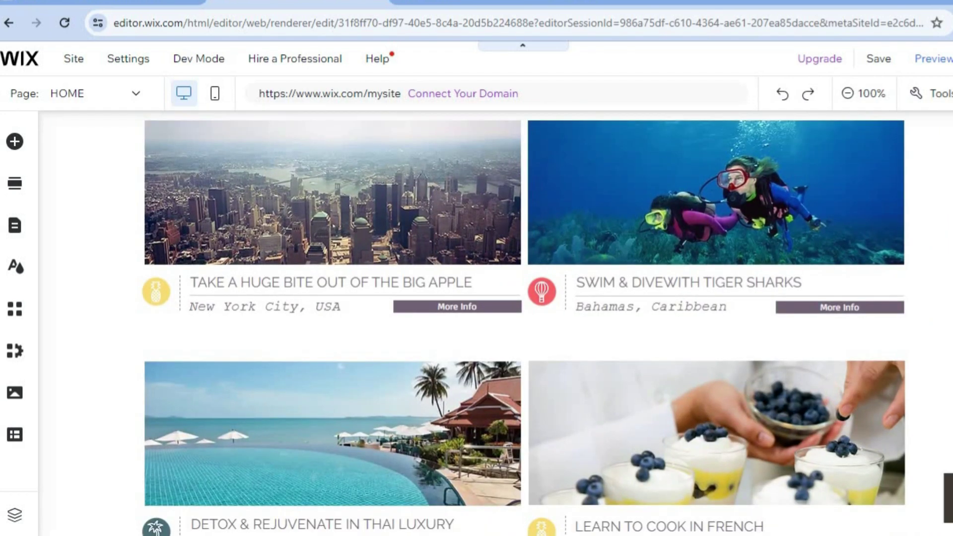
pyautogui.scroll(6, 495, 323)
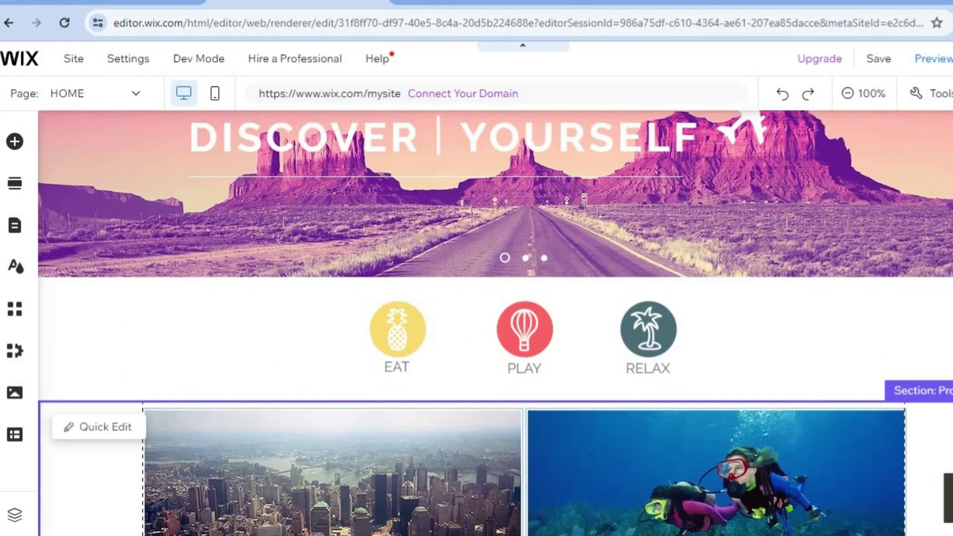
pyautogui.scroll(1, 495, 323)
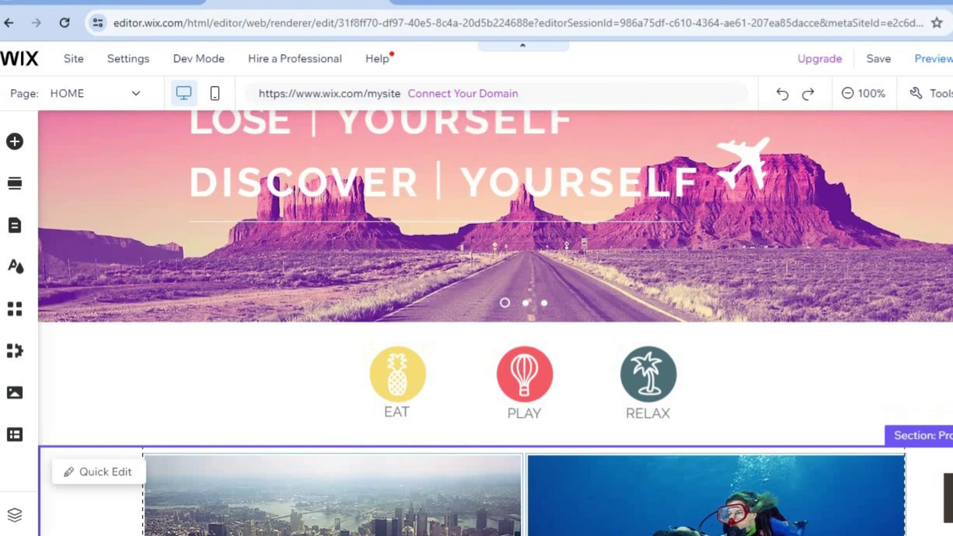
# Browse the addable element categories, including Text, Menu & Anchor, Image, Button and Strip, and close the collection.
pyautogui.click(15, 141)
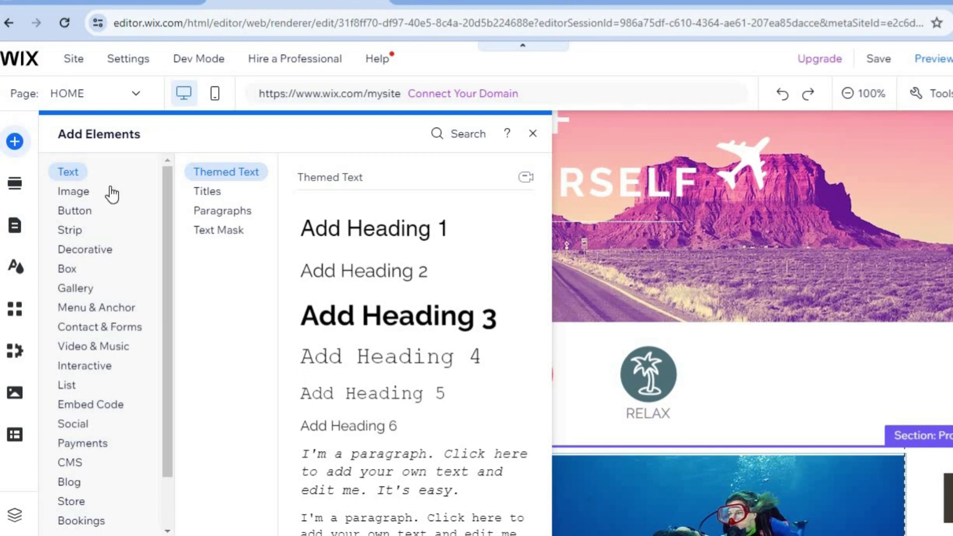
pyautogui.click(97, 309)
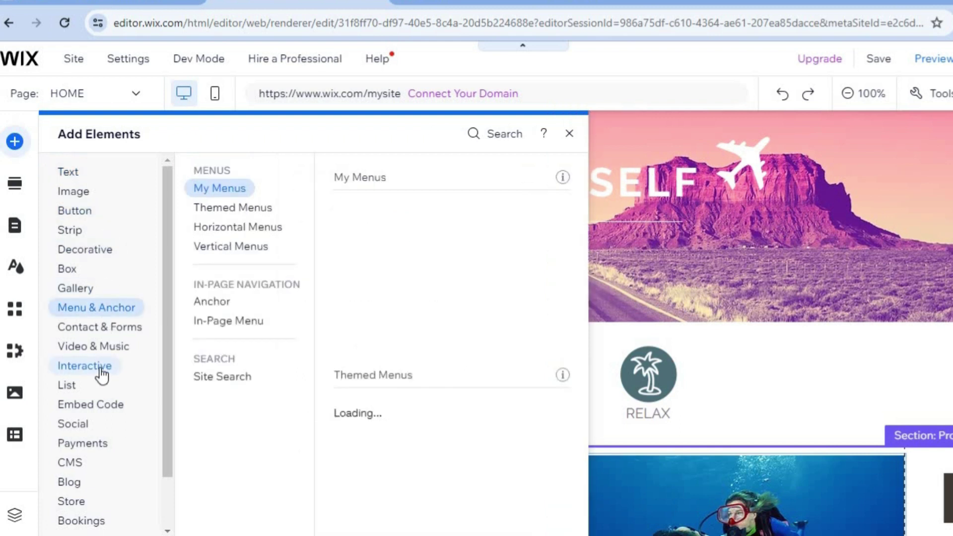
pyautogui.click(77, 174)
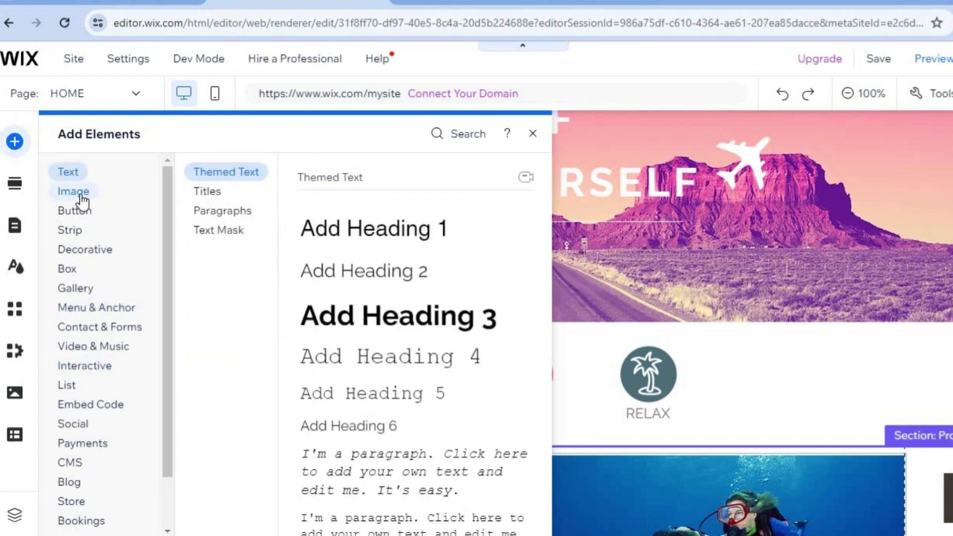
pyautogui.click(80, 194)
pyautogui.click(88, 214)
pyautogui.click(83, 233)
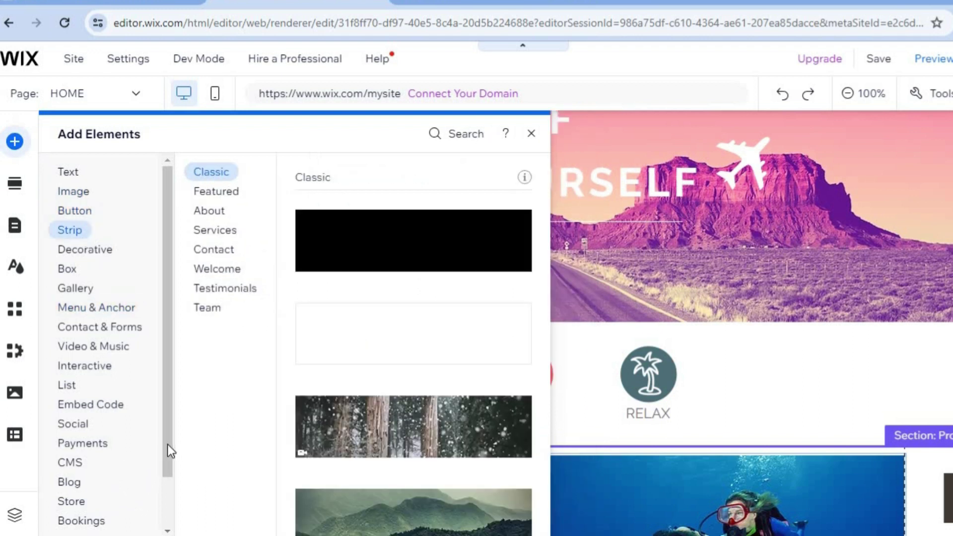
pyautogui.scroll(-2, 166, 463)
pyautogui.scroll(2, 170, 357)
pyautogui.scroll(-2, 177, 517)
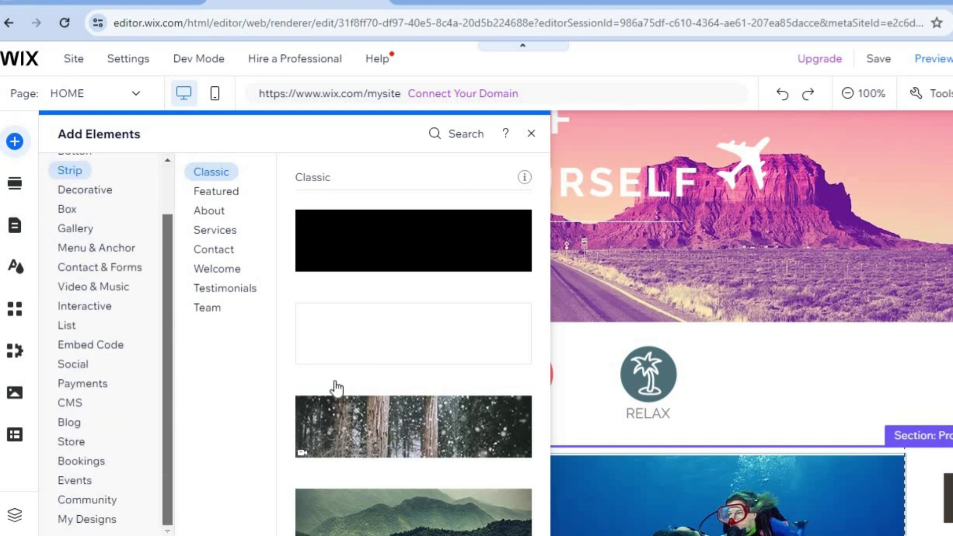
pyautogui.click(530, 134)
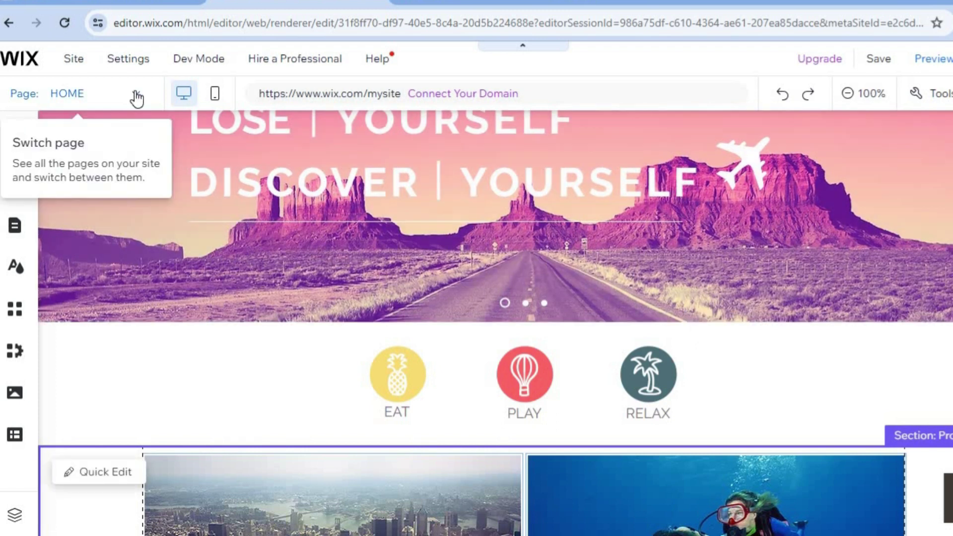
# Switch to the site's BOOK ONLINE page and look over the services listed on it.
pyautogui.click(135, 95)
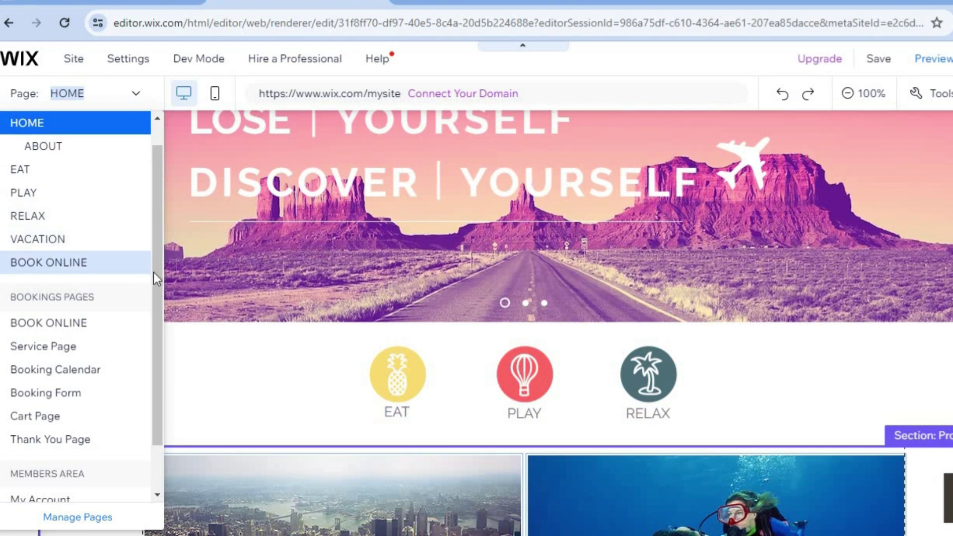
pyautogui.click(101, 261)
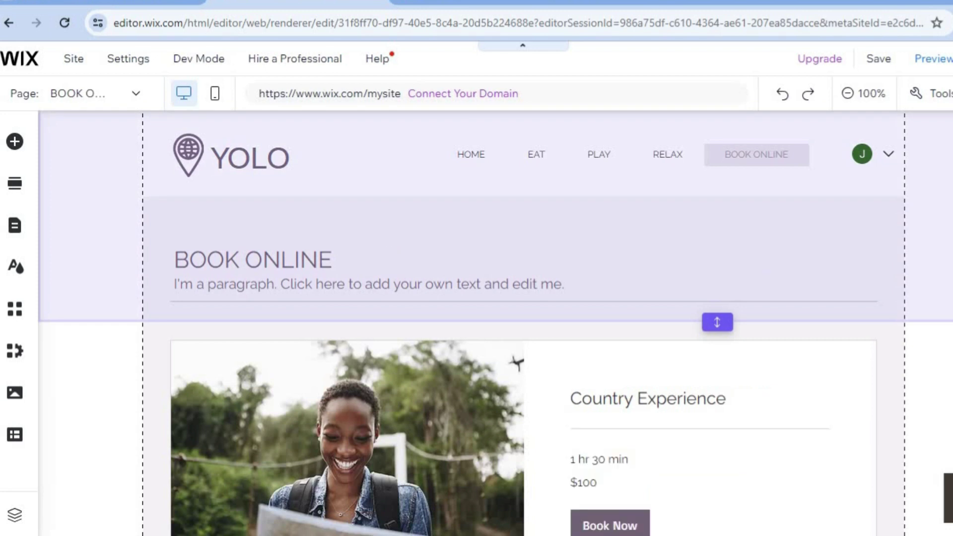
pyautogui.scroll(-8, 799, 267)
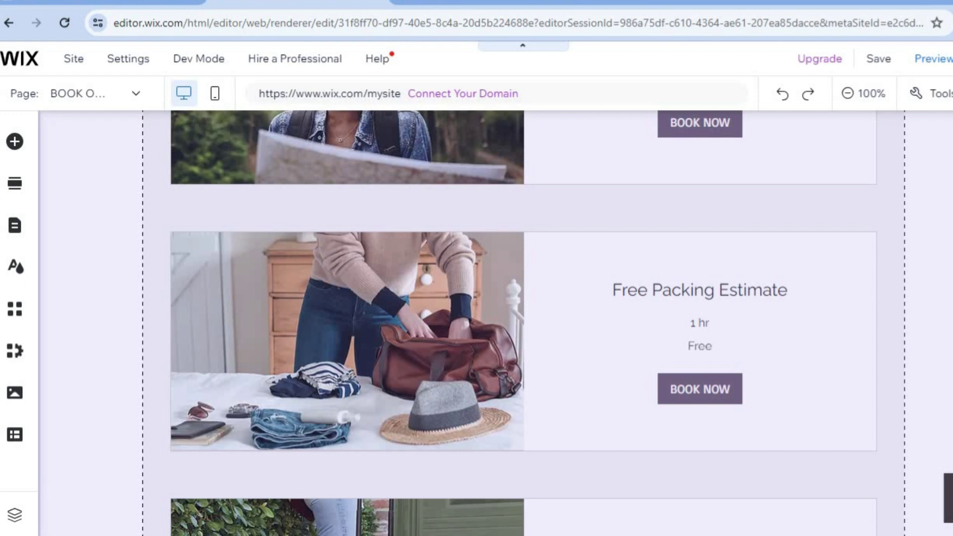
pyautogui.scroll(8, 524, 322)
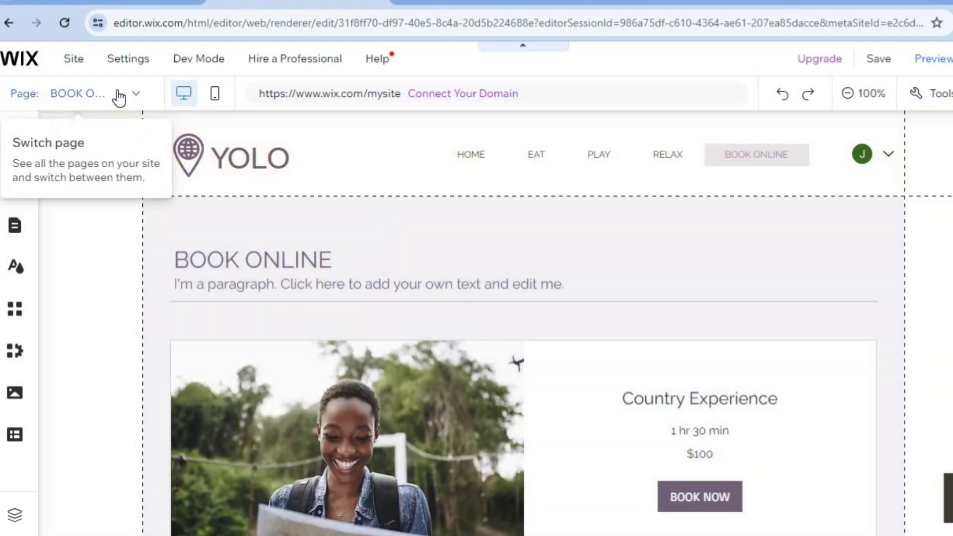
# Open page management for the Bookings Pages and check the options available for the BOOK ONLINE page.
pyautogui.click(119, 97)
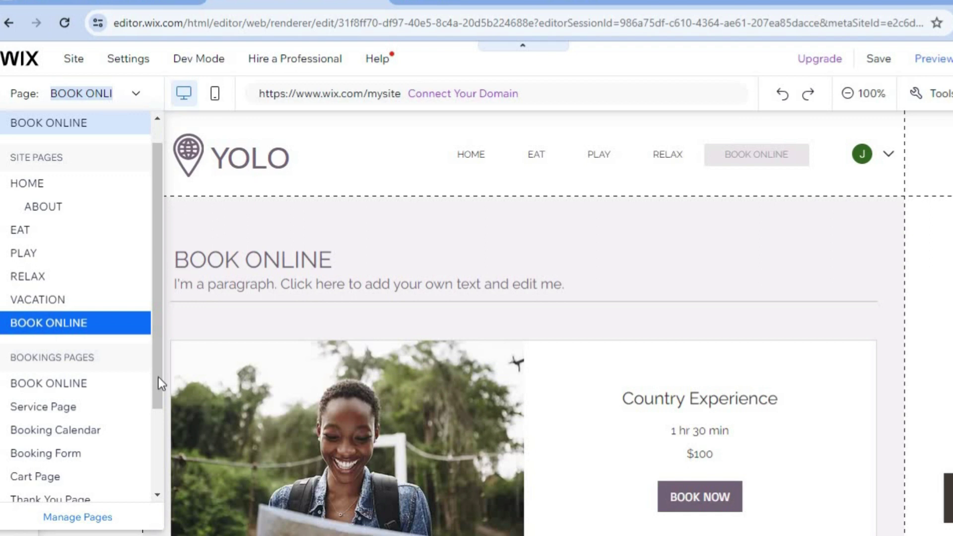
pyautogui.click(96, 514)
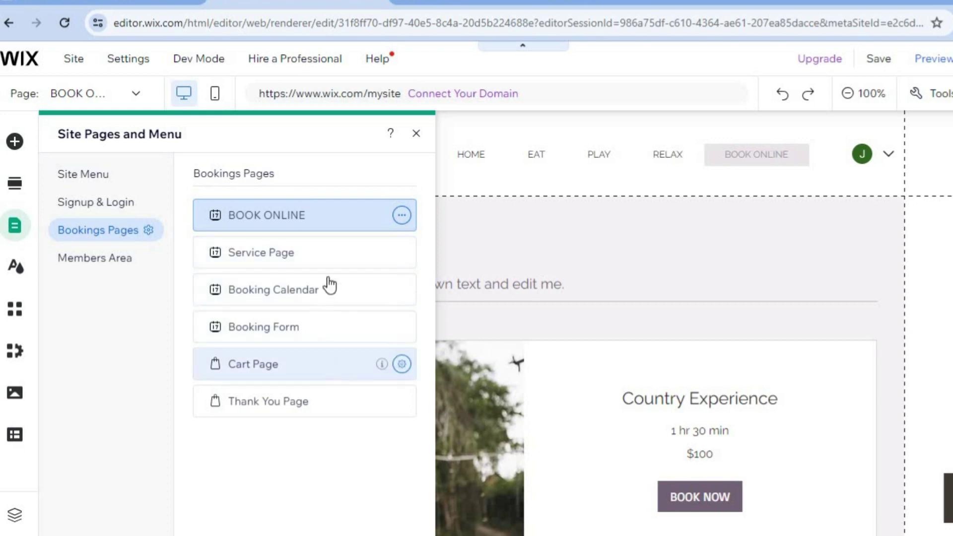
pyautogui.click(402, 217)
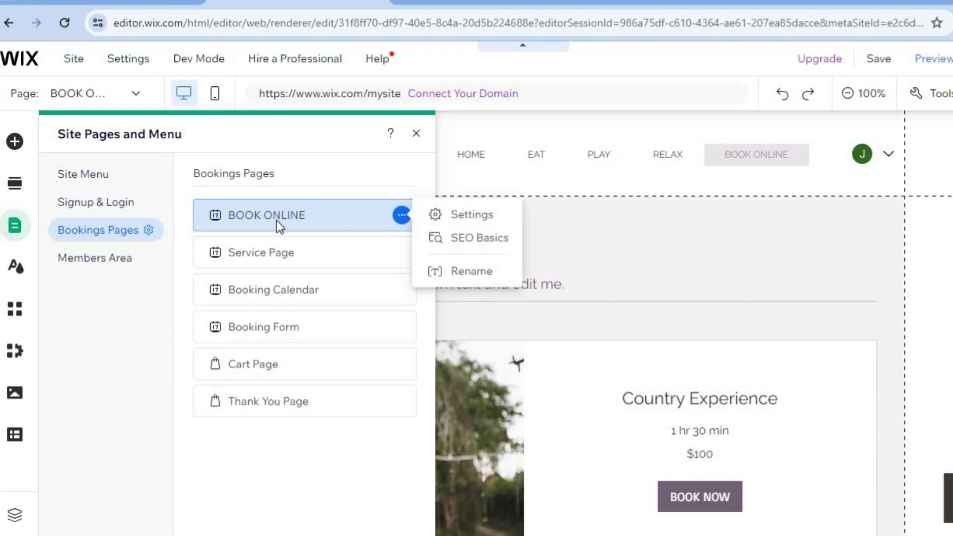
pyautogui.click(127, 290)
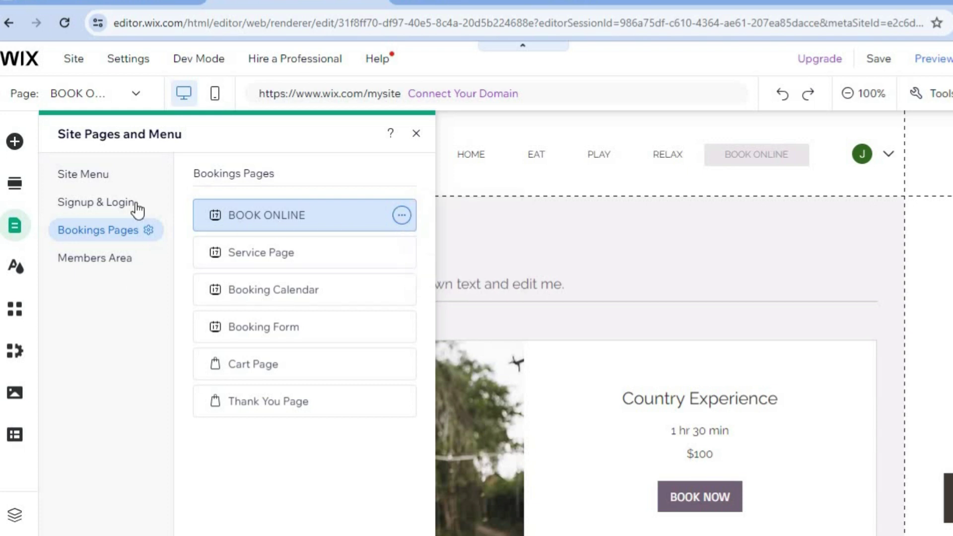
# Show the Site Menu pages, check the options available for the EAT page and close page management.
pyautogui.click(89, 183)
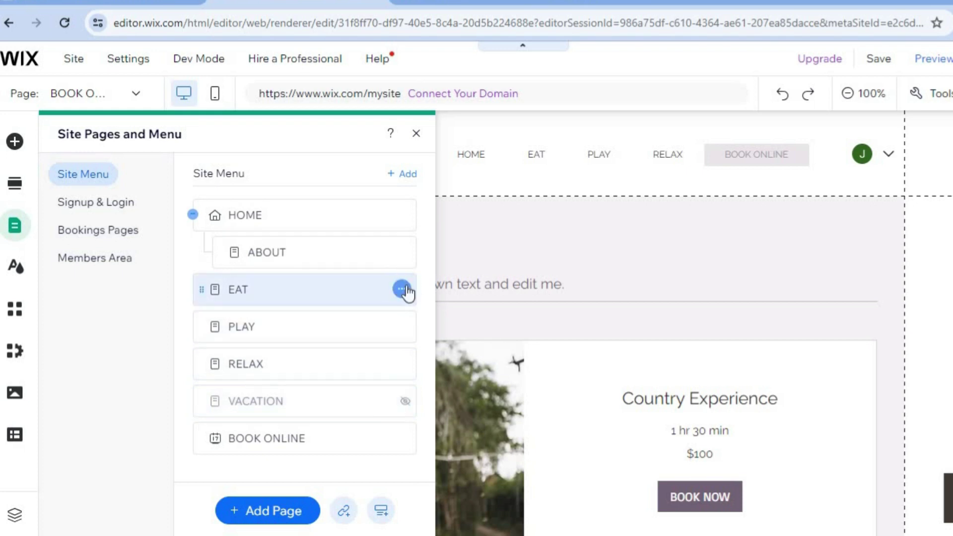
pyautogui.click(403, 290)
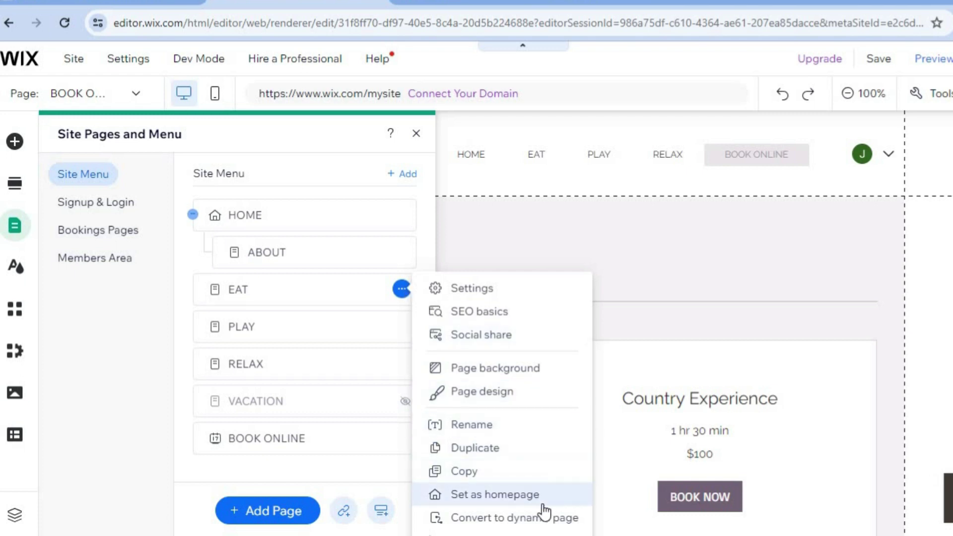
pyautogui.click(171, 393)
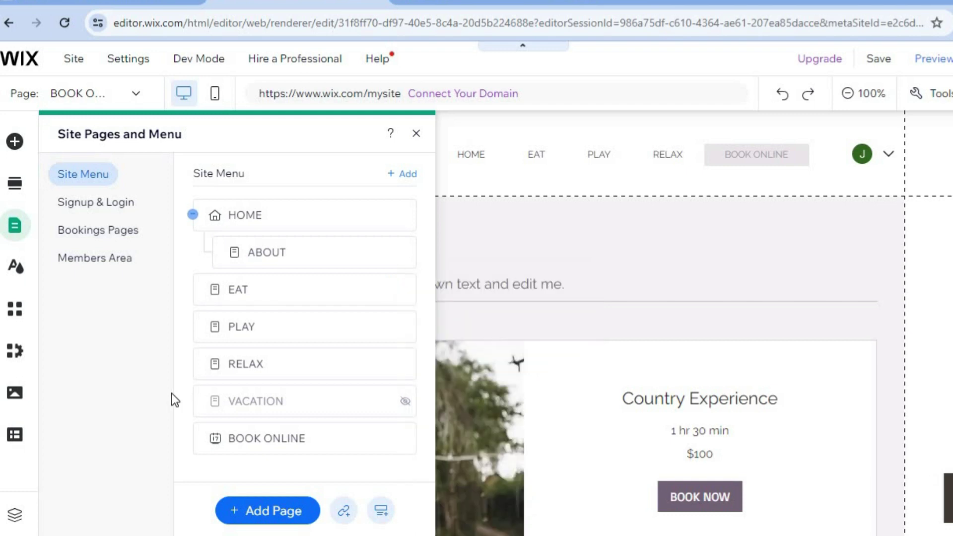
pyautogui.click(425, 140)
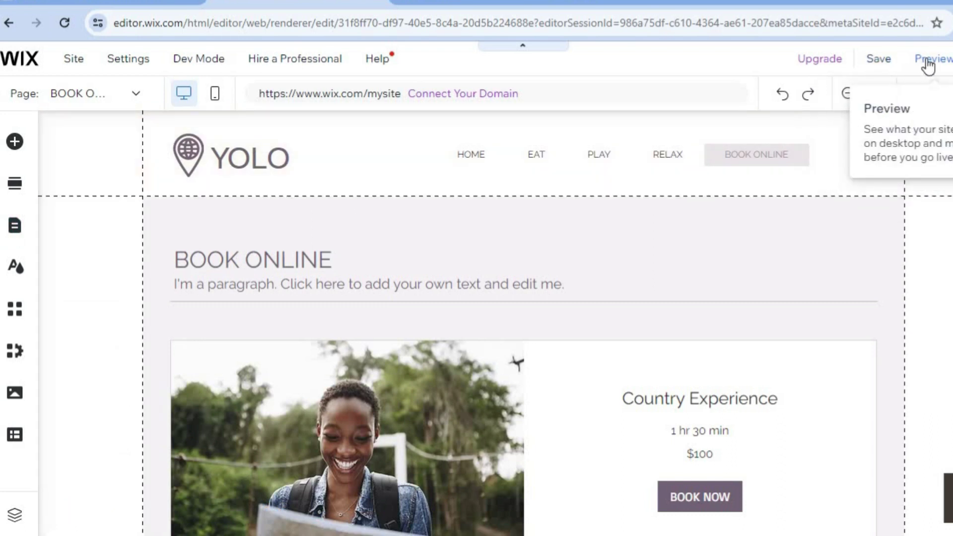
# Preview the site, look through the BOOK ONLINE page and go to the home page through the YOLO logo.
pyautogui.click(927, 58)
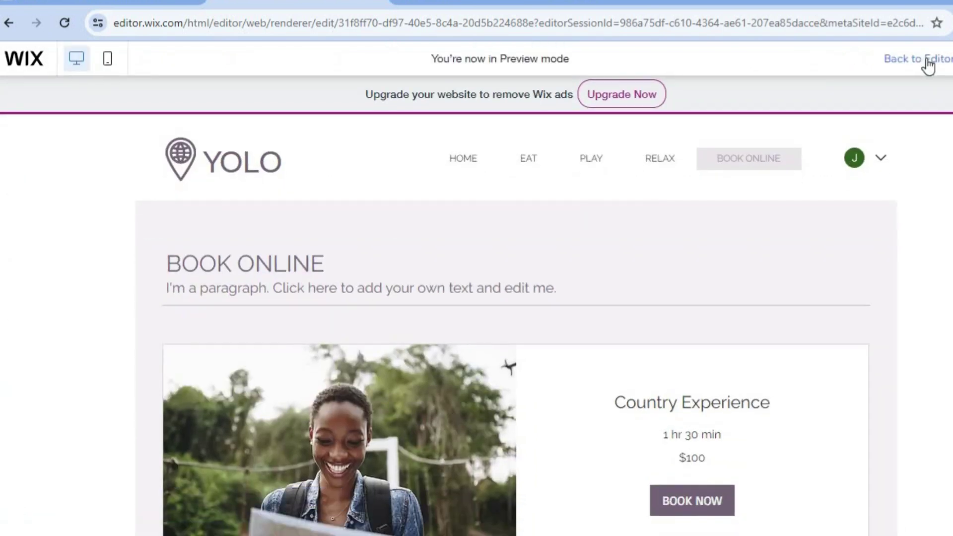
pyautogui.scroll(-7, 516, 323)
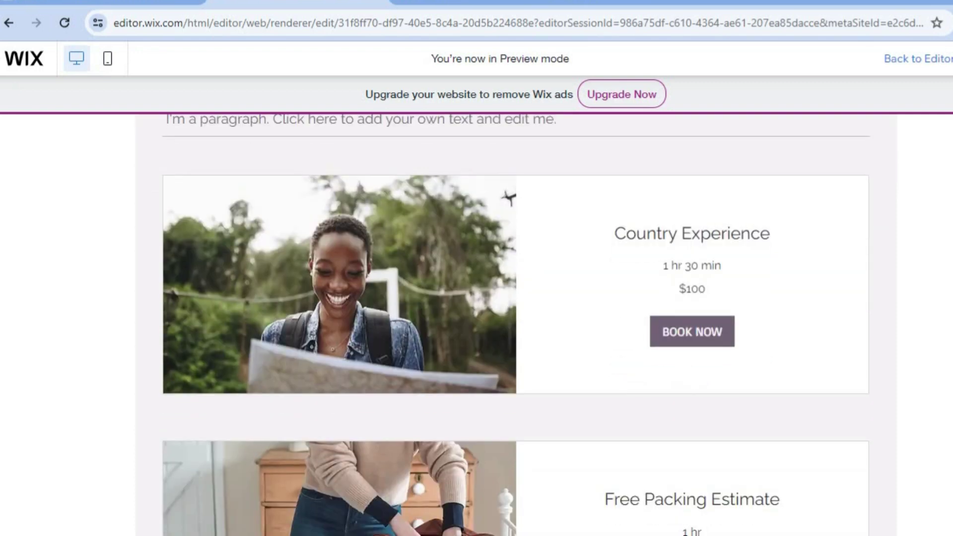
pyautogui.scroll(4, 517, 323)
pyautogui.scroll(3, 516, 323)
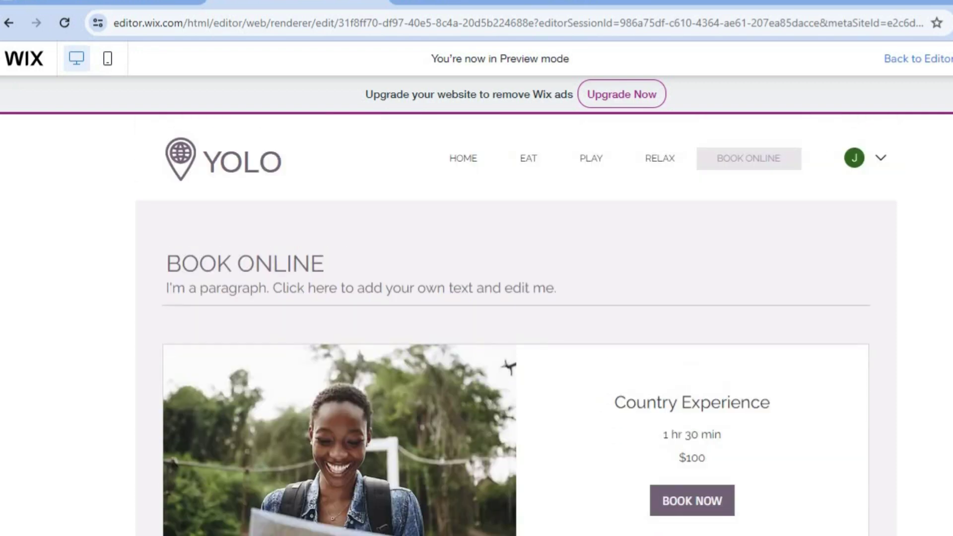
pyautogui.click(227, 169)
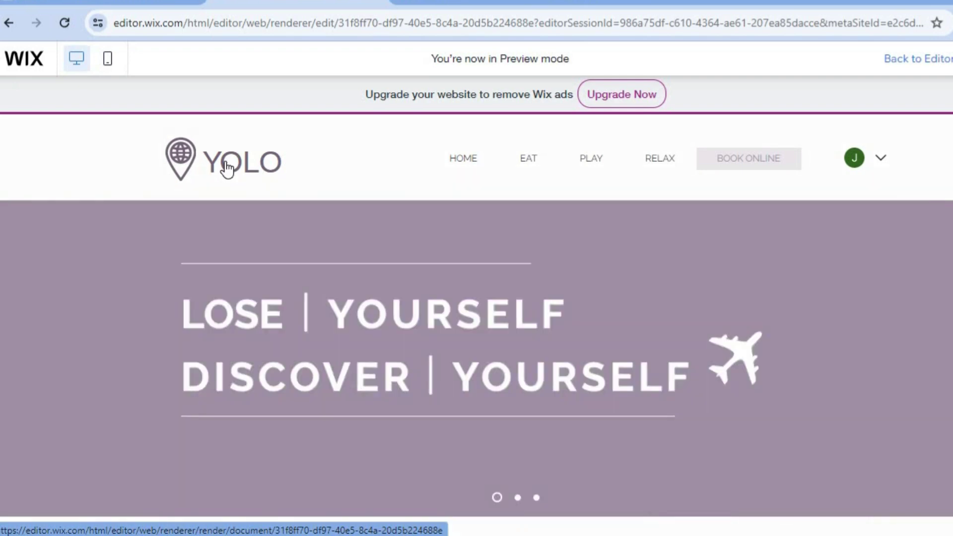